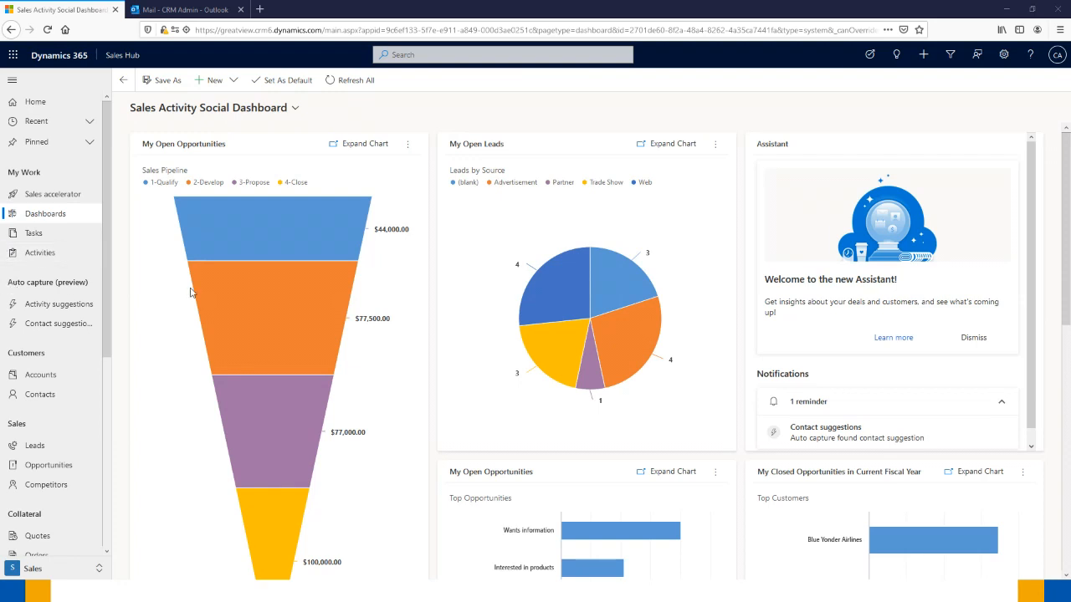
- Open the pinned Alpine Ski House account, look over its summary and contacts, and open its org chart
click(46, 145)
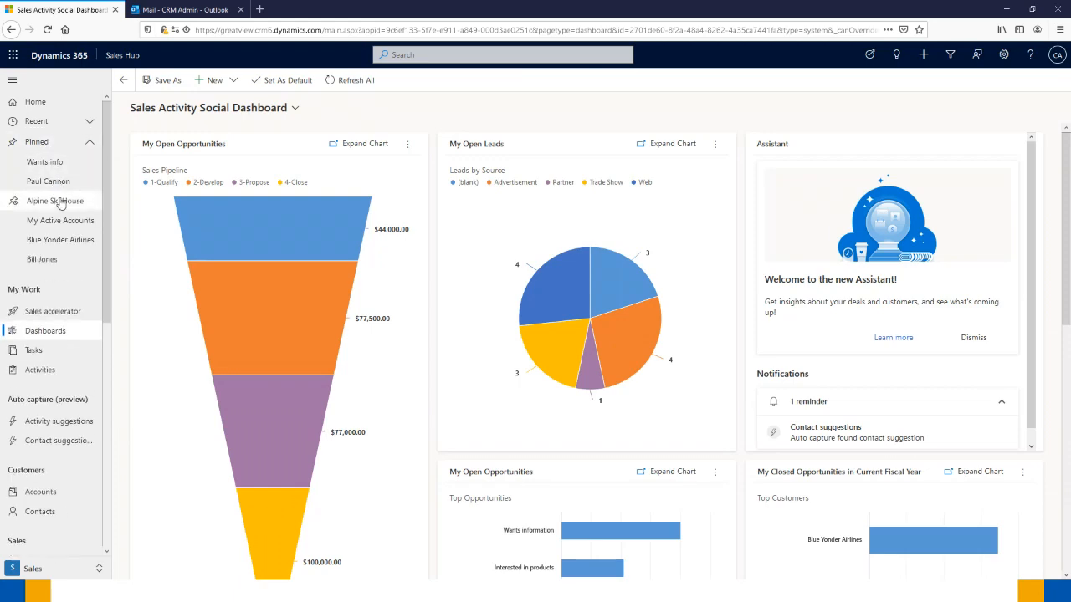
click(67, 200)
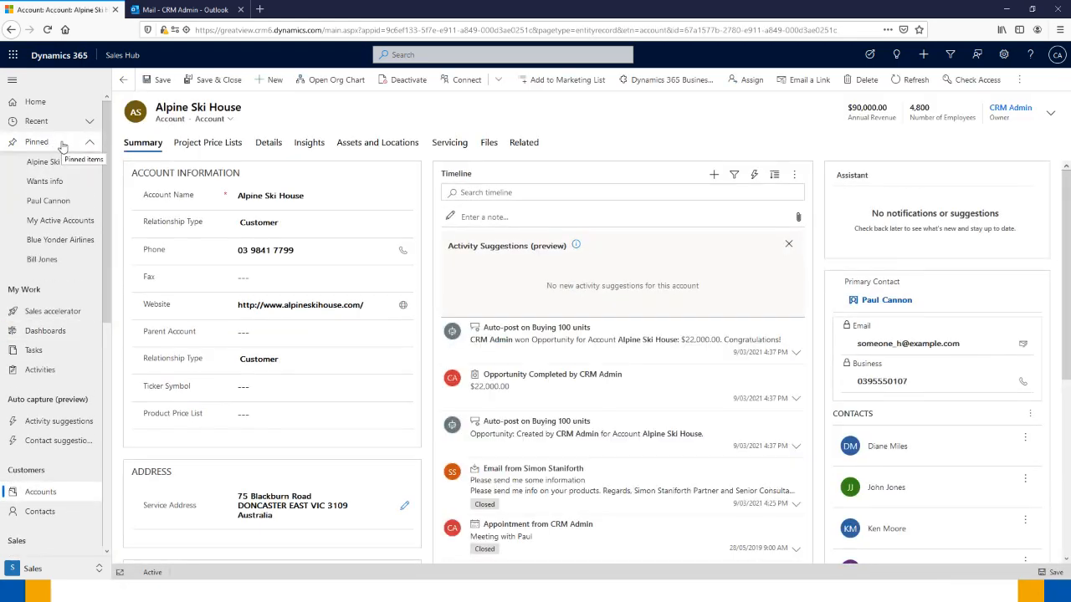
click(62, 146)
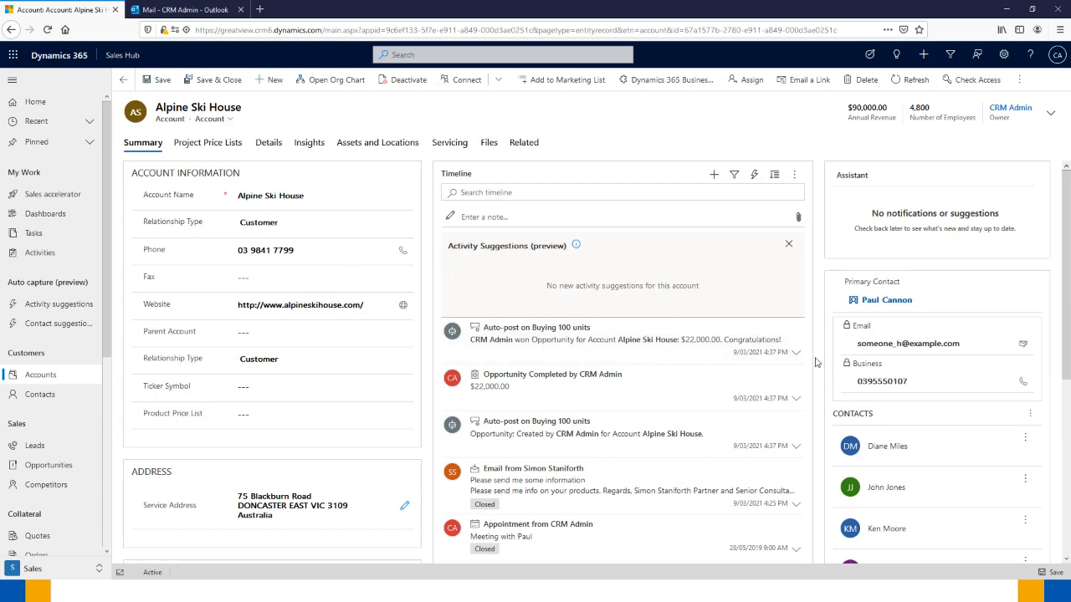
scroll(820, 368, down, 3)
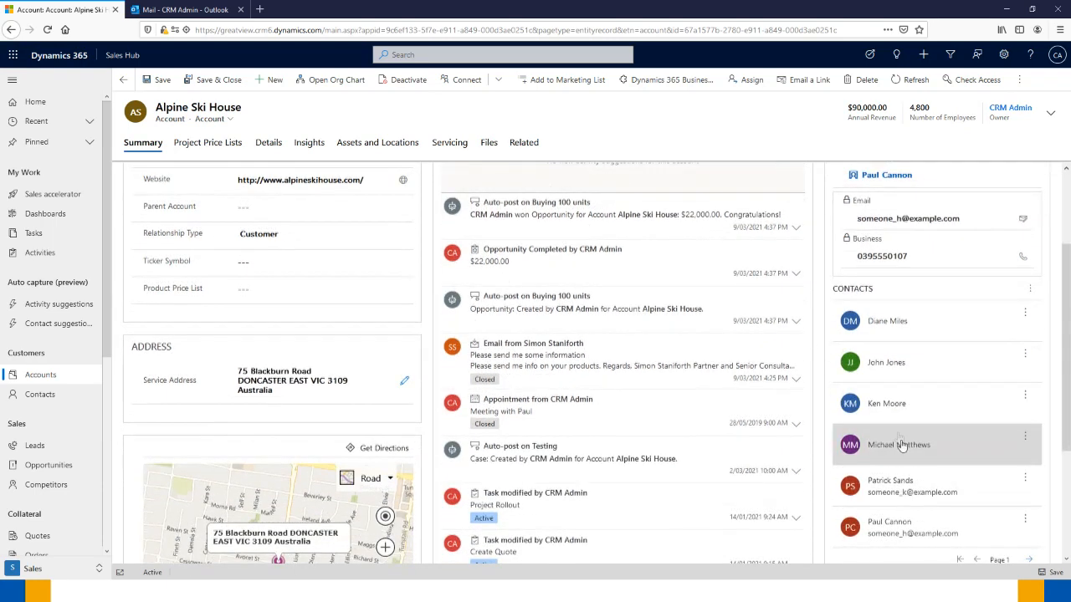
scroll(895, 418, down, 3)
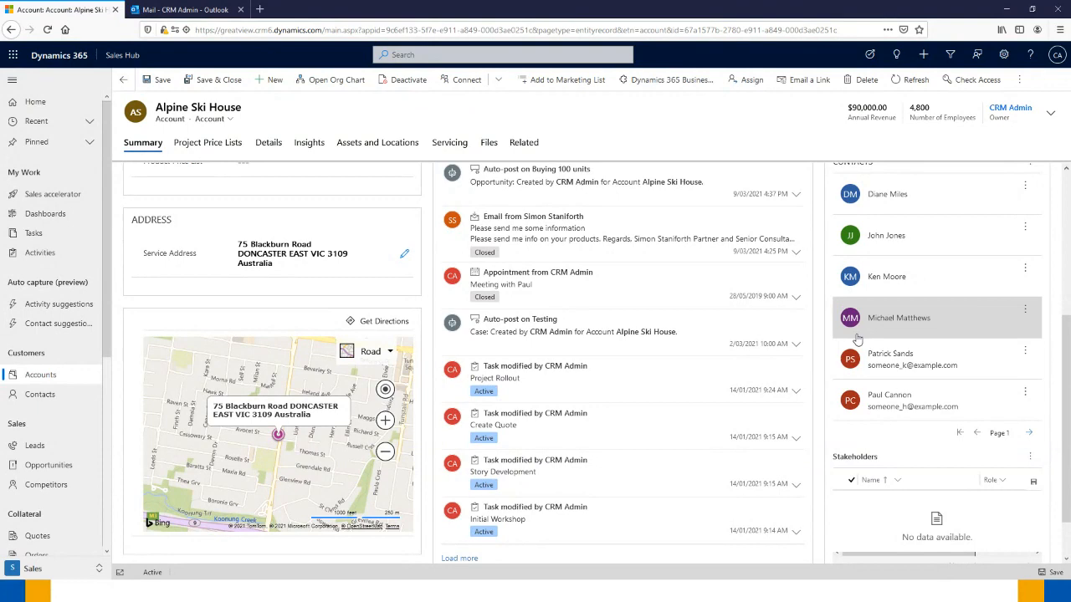
scroll(853, 338, up, 6)
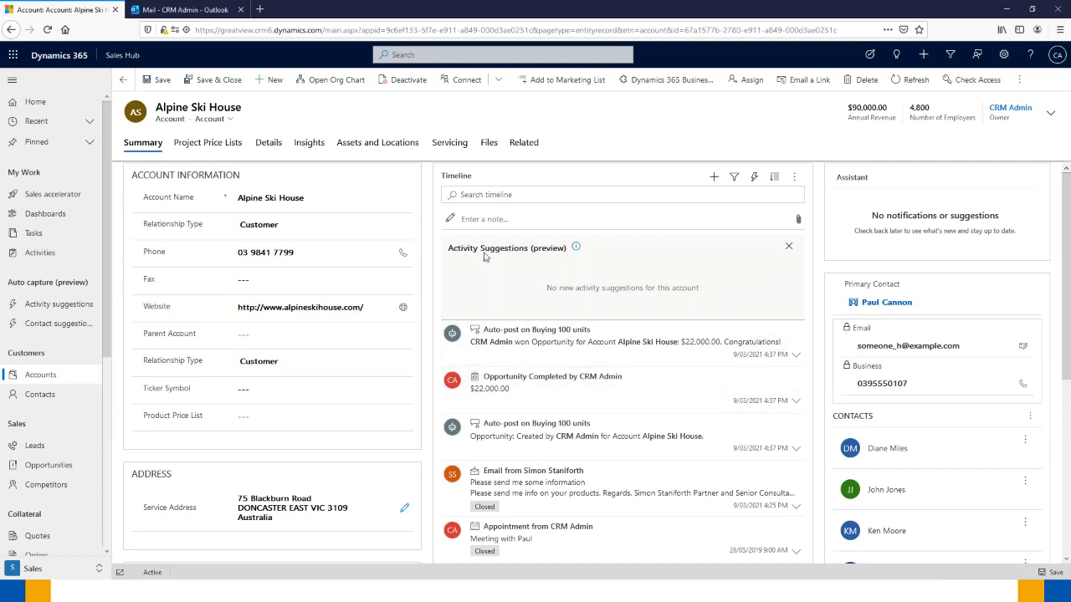
click(324, 84)
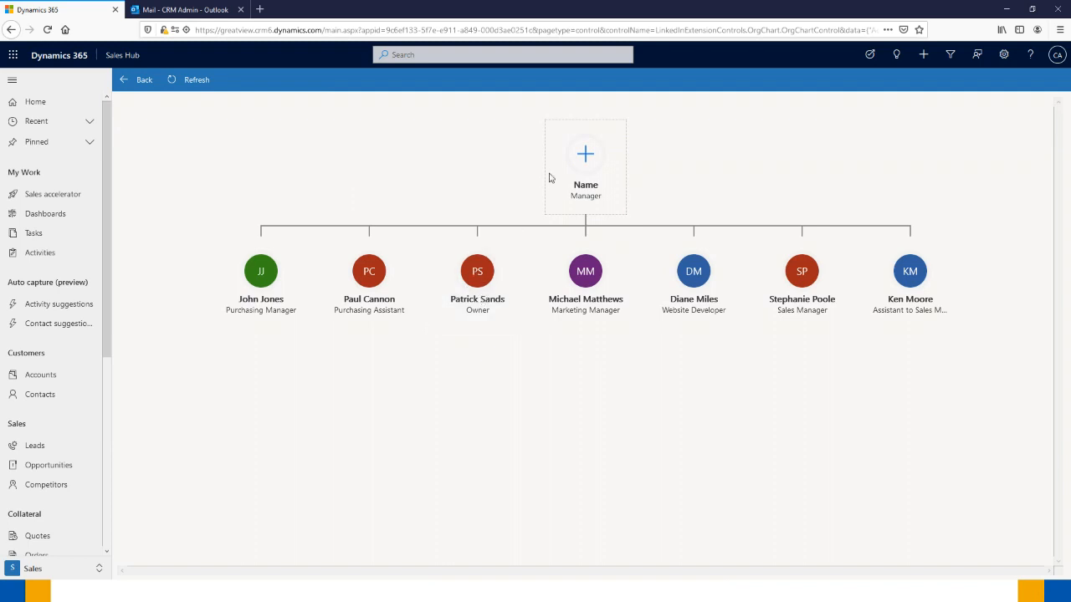
- Try to assign the Owner contact to the org chart's empty Manager position through a contact lookup
click(586, 155)
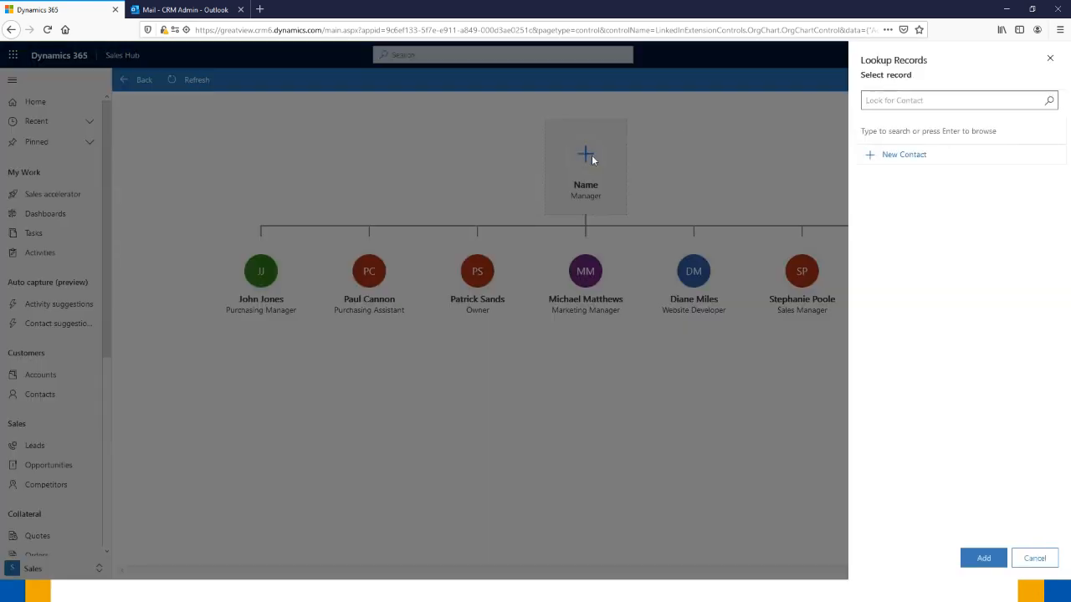
text(patrick s)
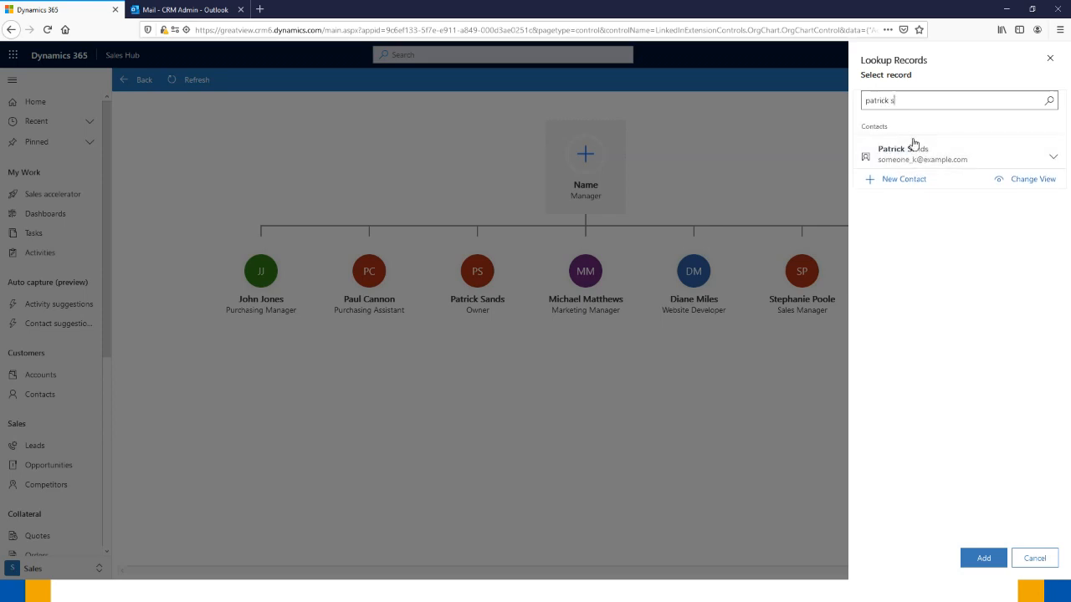
click(912, 148)
click(982, 557)
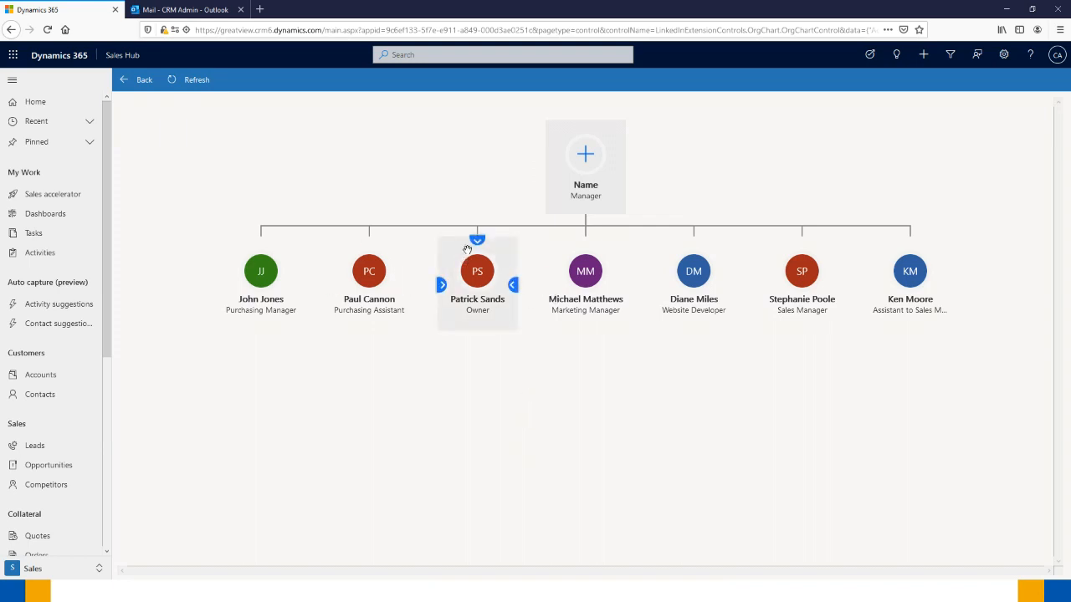
- Move the Owner contact into the org chart's top Manager position and place the Website Developer under the Marketing Manager
drag(590, 148, 585, 155)
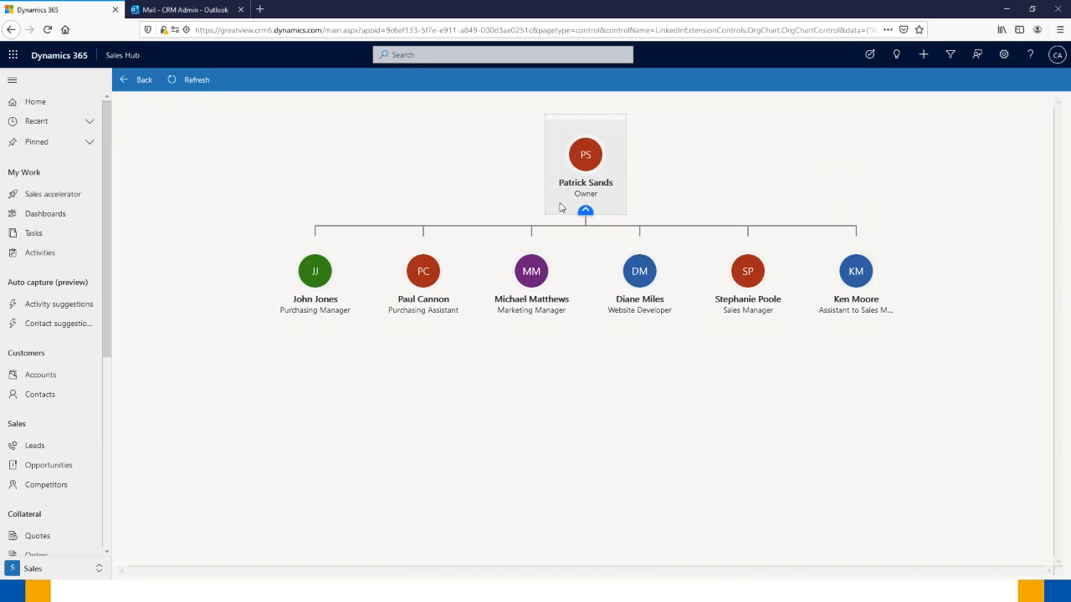
mouse_move(517, 241)
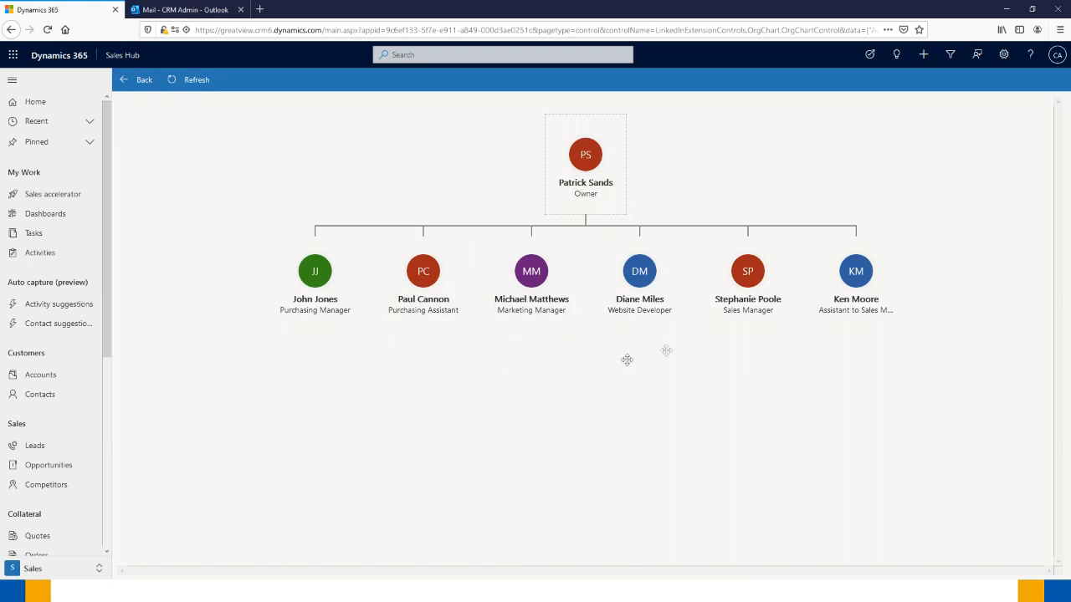
mouse_move(533, 273)
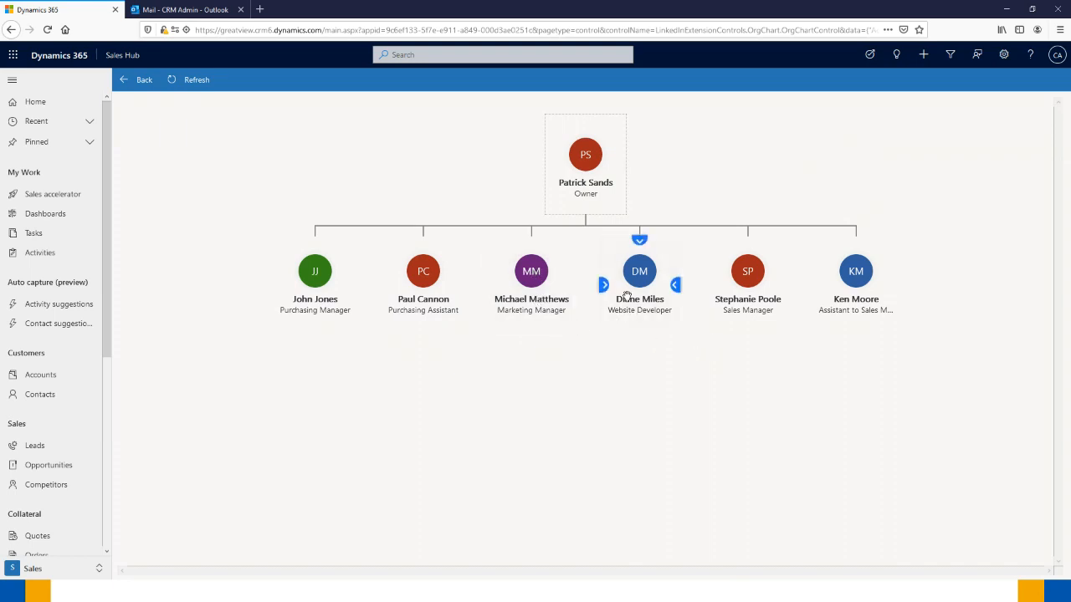
drag(639, 273, 530, 270)
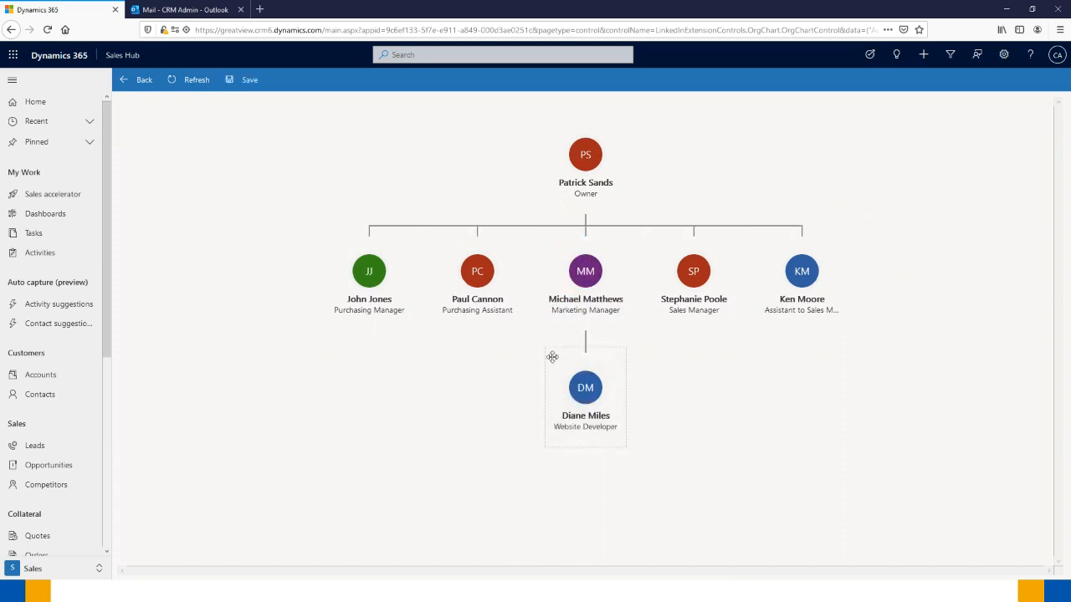
- Place the sales assistant and the Purchasing Manager under the Sales Manager, with the Purchasing Assistant under the Purchasing Manager
mouse_move(696, 271)
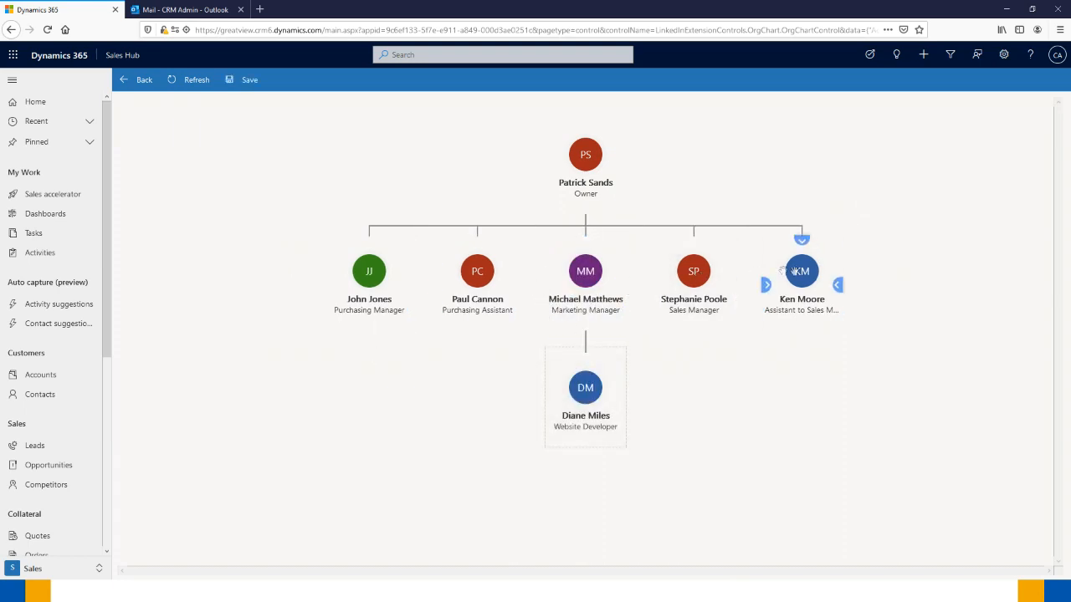
drag(811, 280, 707, 303)
drag(445, 283, 757, 291)
drag(423, 290, 741, 418)
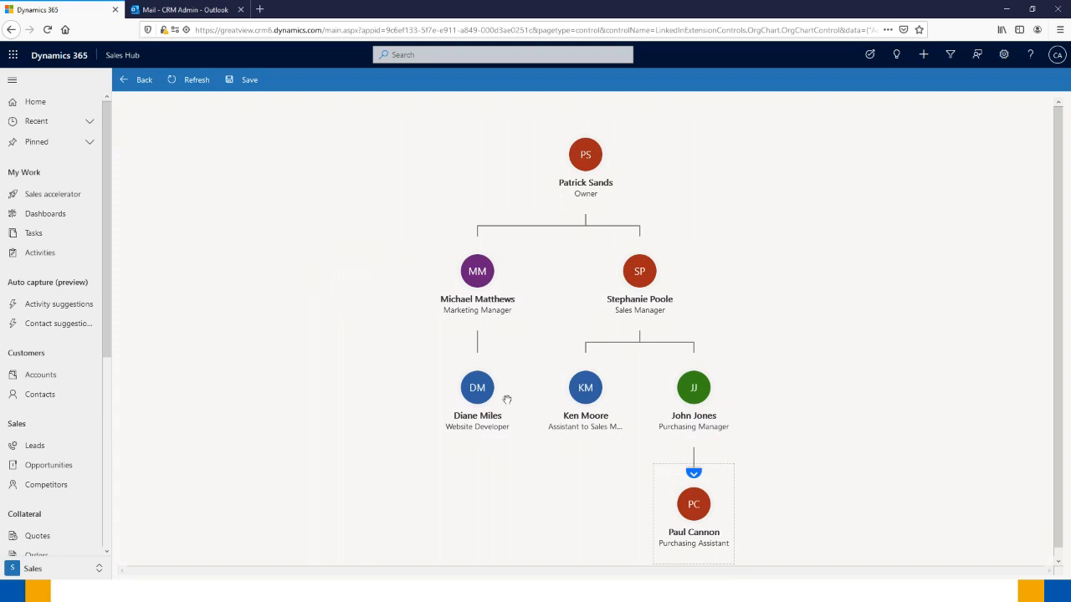
- Open the Purchasing Assistant's contact record from the org chart and start a new phone call activity on its timeline
click(694, 506)
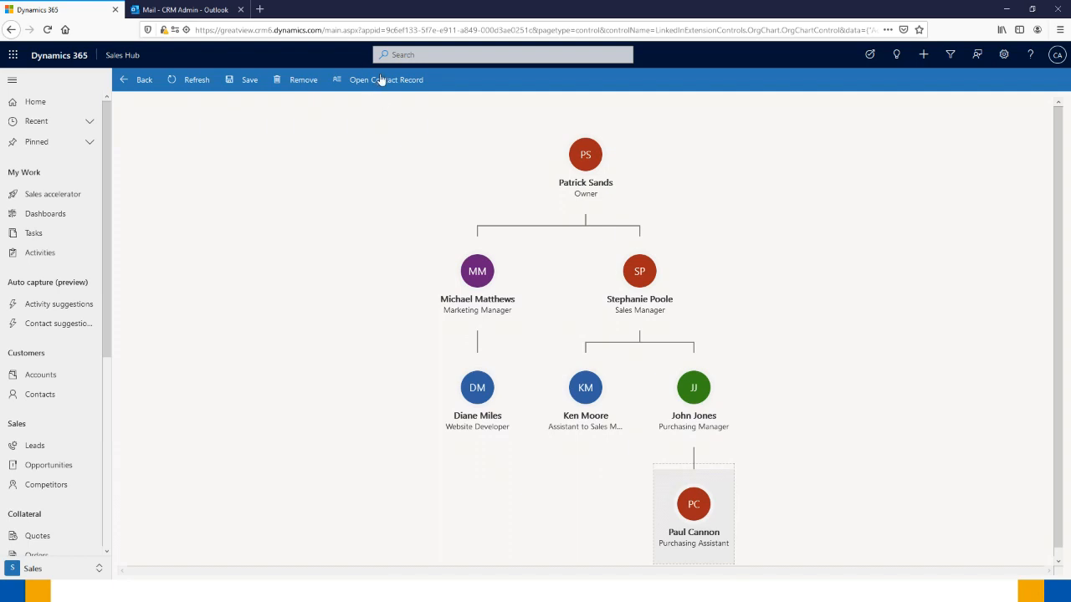
click(379, 80)
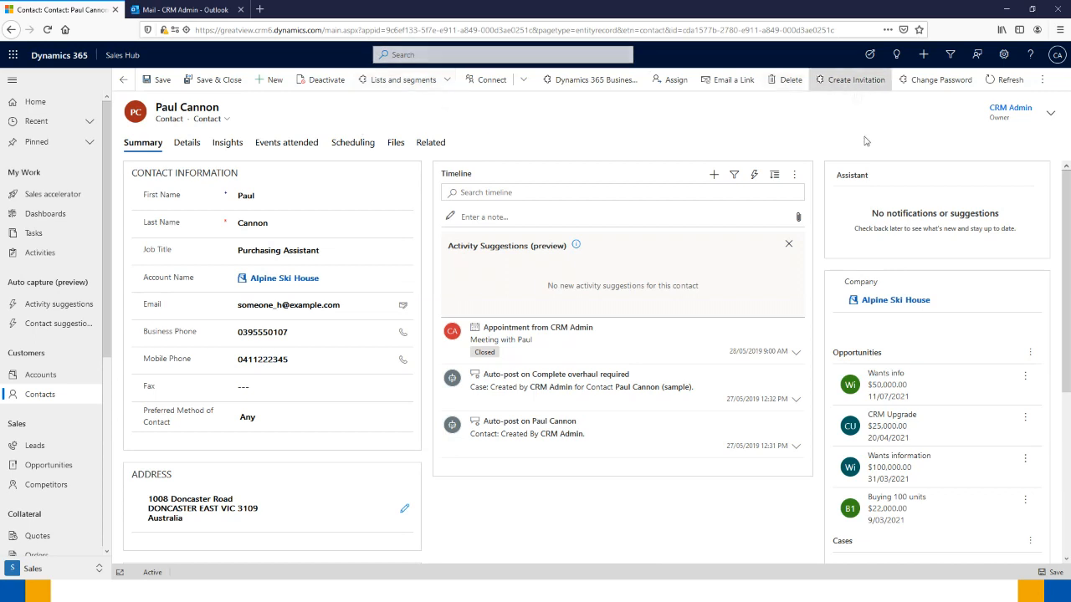
click(713, 176)
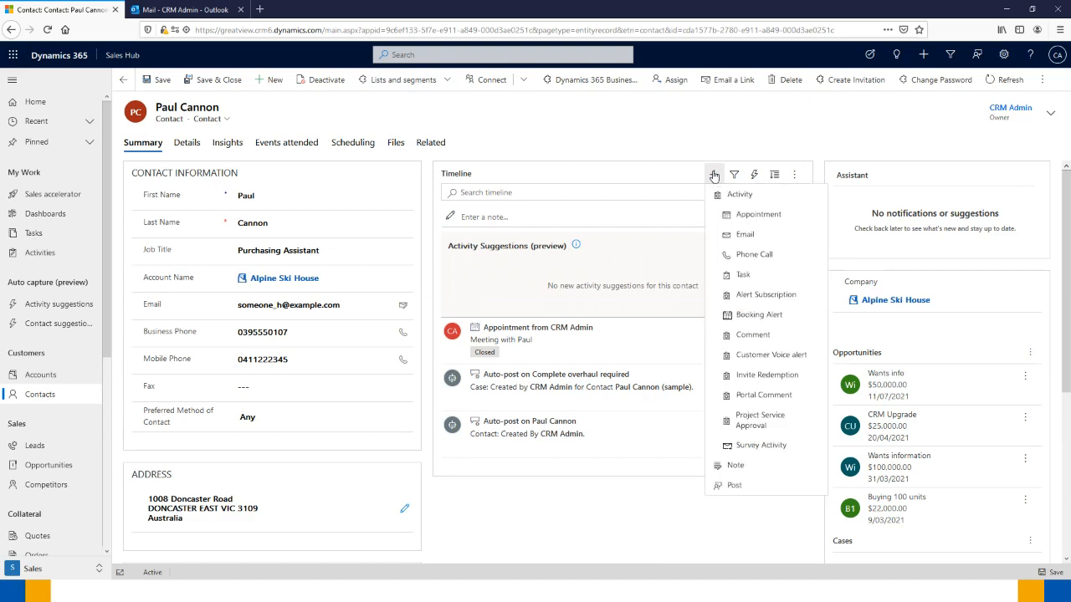
click(745, 259)
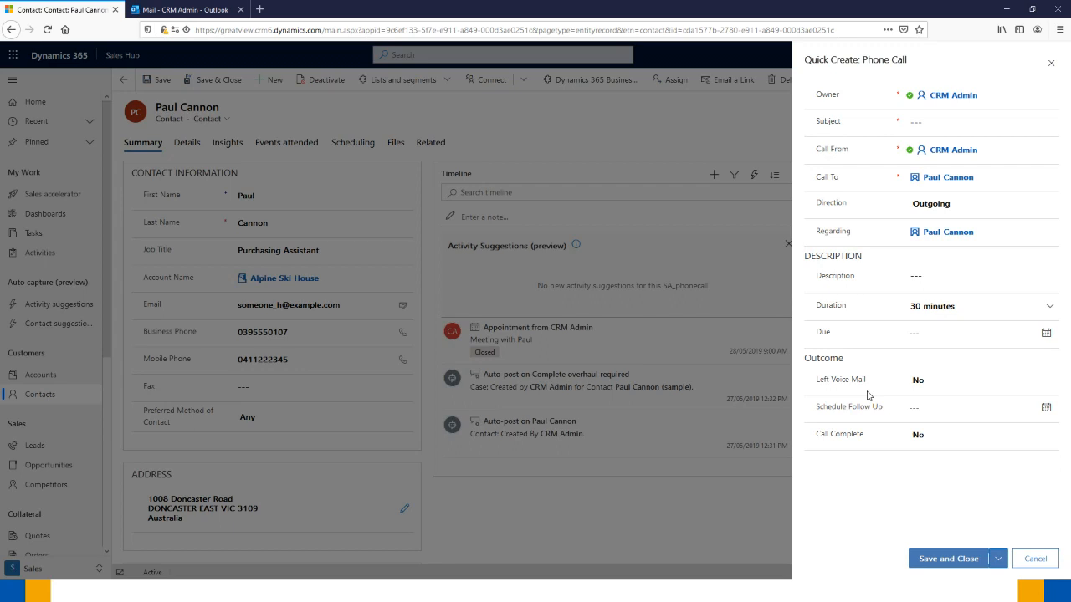
- Give the phone call the subject "Checking in" and set Call Complete to Yes
click(927, 118)
text(Checking in)
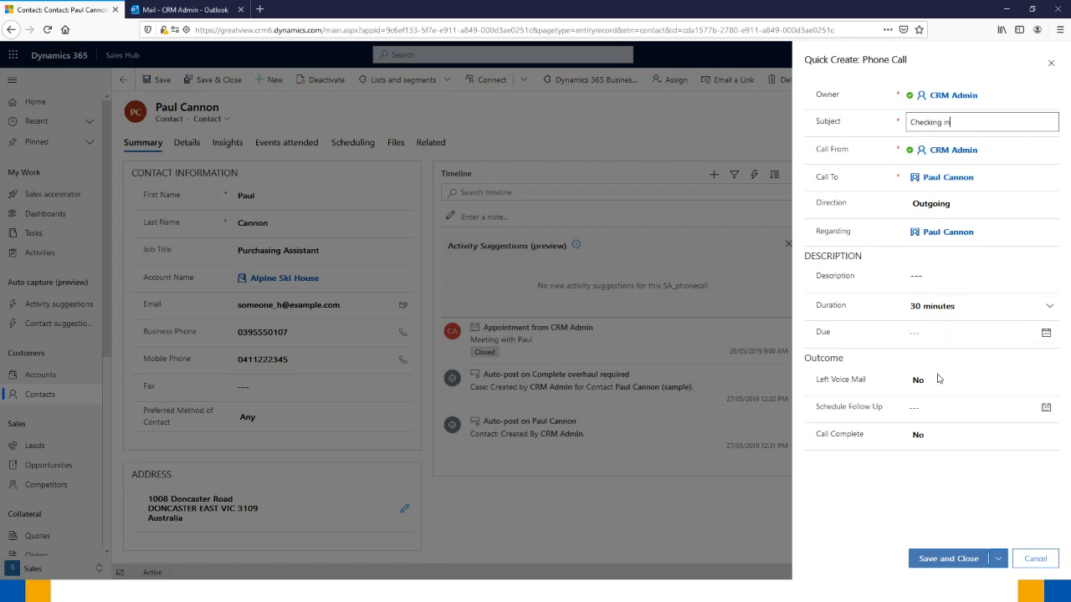
click(924, 434)
click(921, 468)
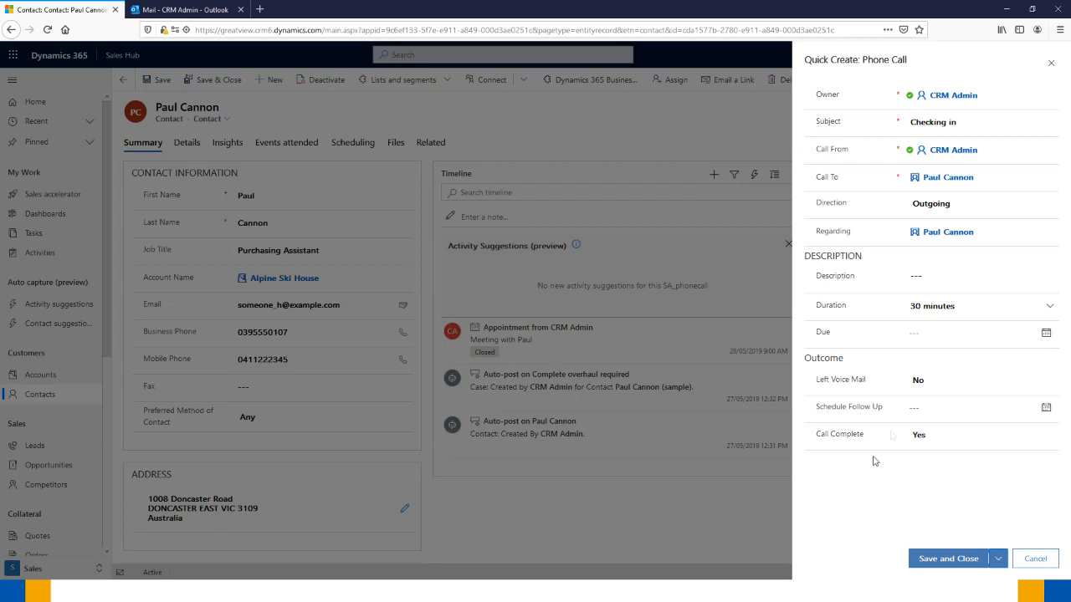
- Schedule the phone call's follow-up for 17/03/2021 at 10:00 AM and save the activity
click(918, 410)
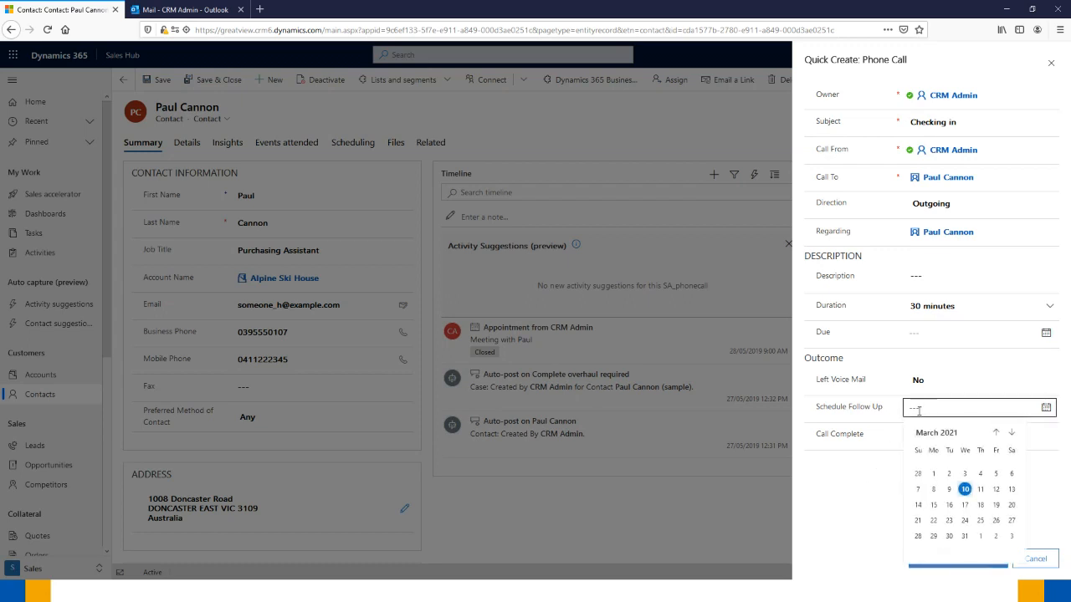
click(965, 505)
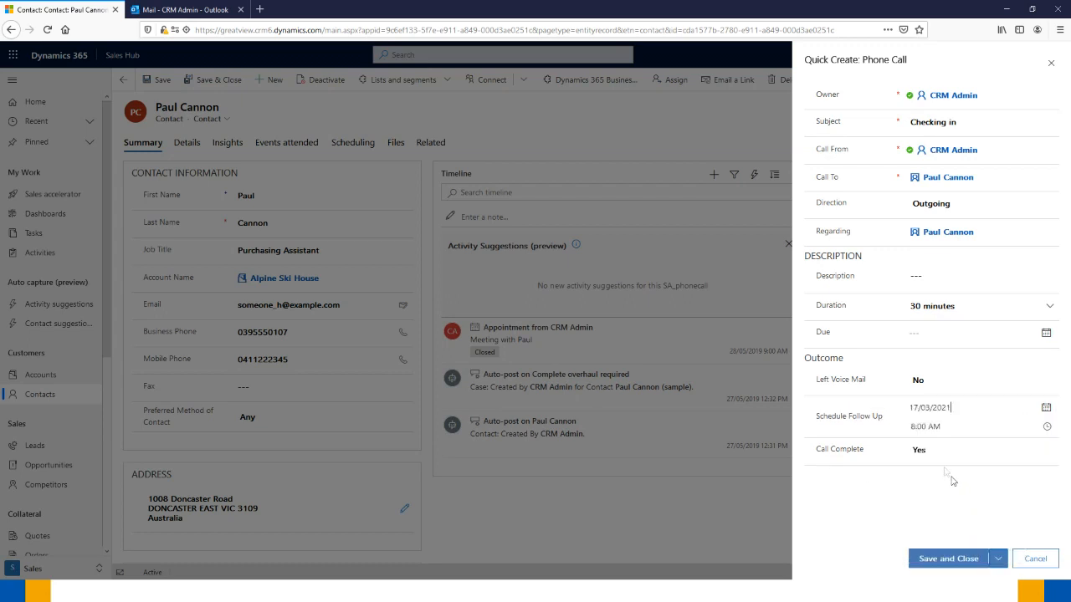
click(1046, 428)
scroll(962, 476, down, 3)
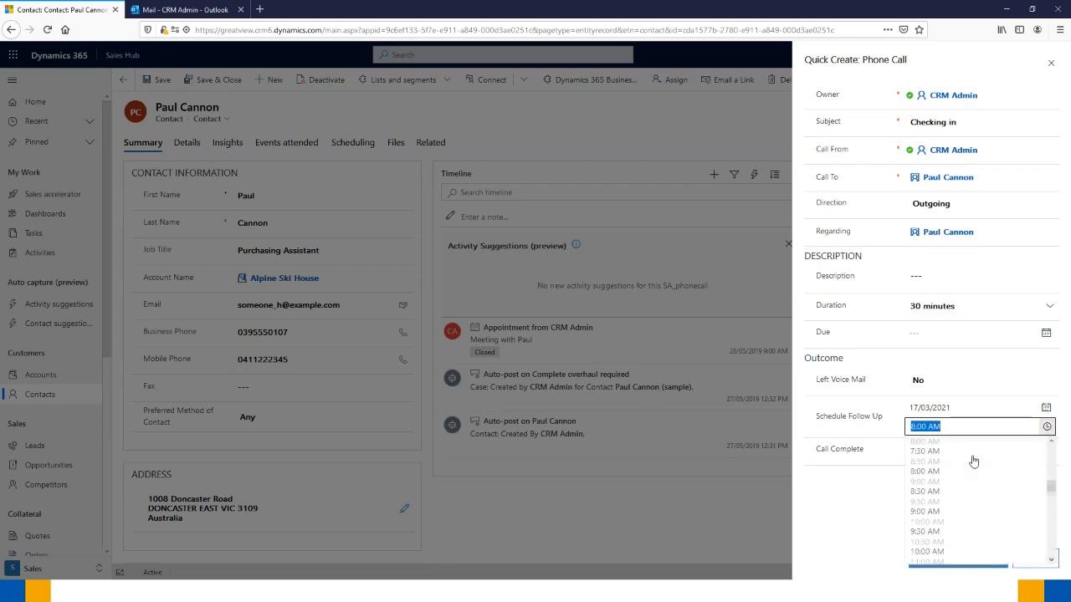
click(945, 508)
click(871, 499)
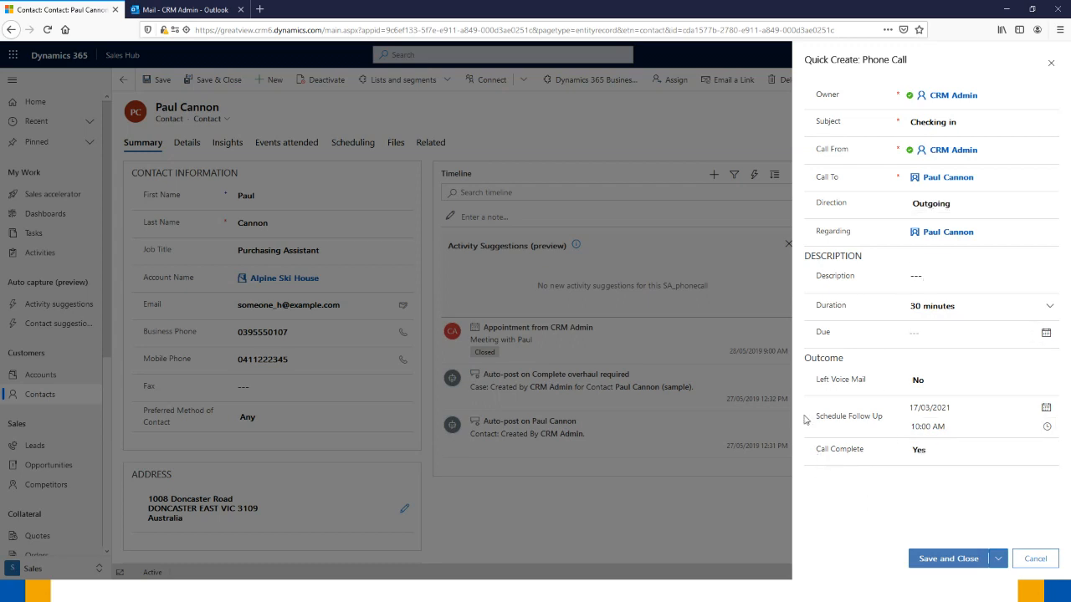
click(932, 559)
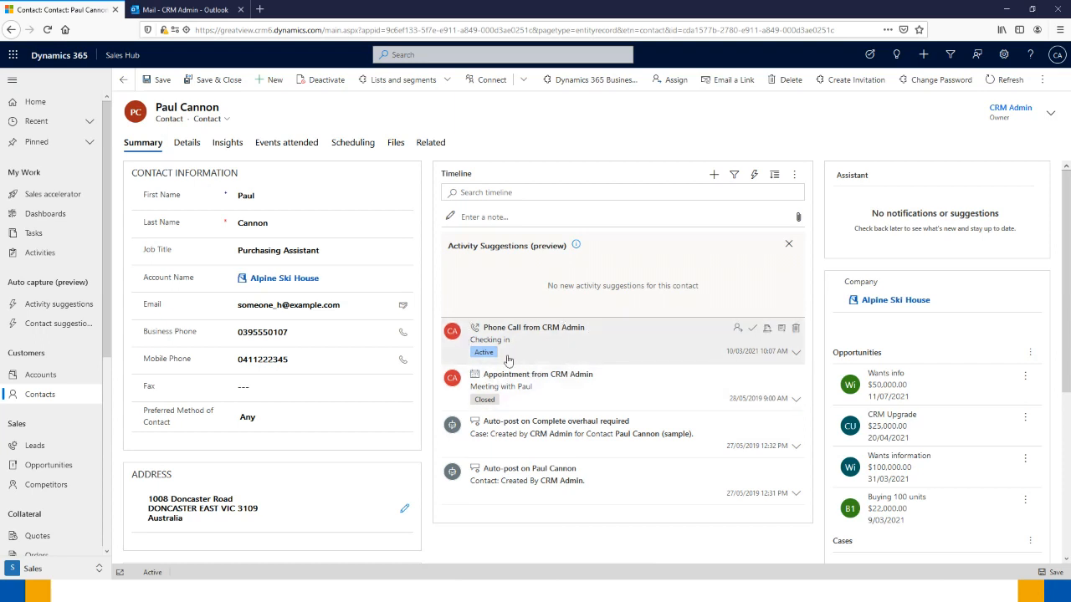
- Refresh the contact's timeline, open the "Follow up call - Checking in" record to view it, and return to the contact
click(1006, 80)
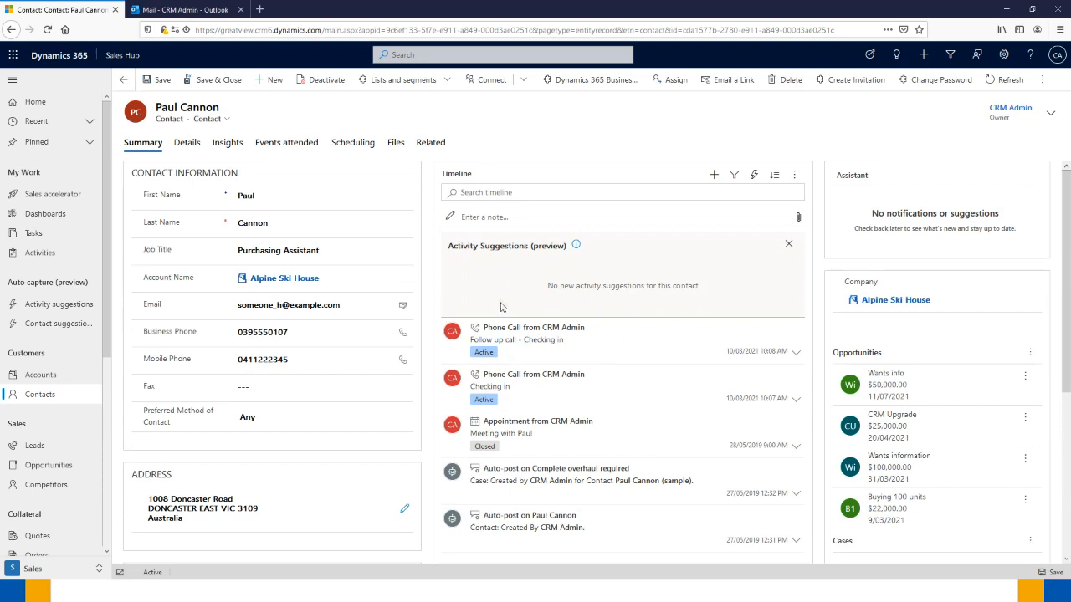
click(998, 84)
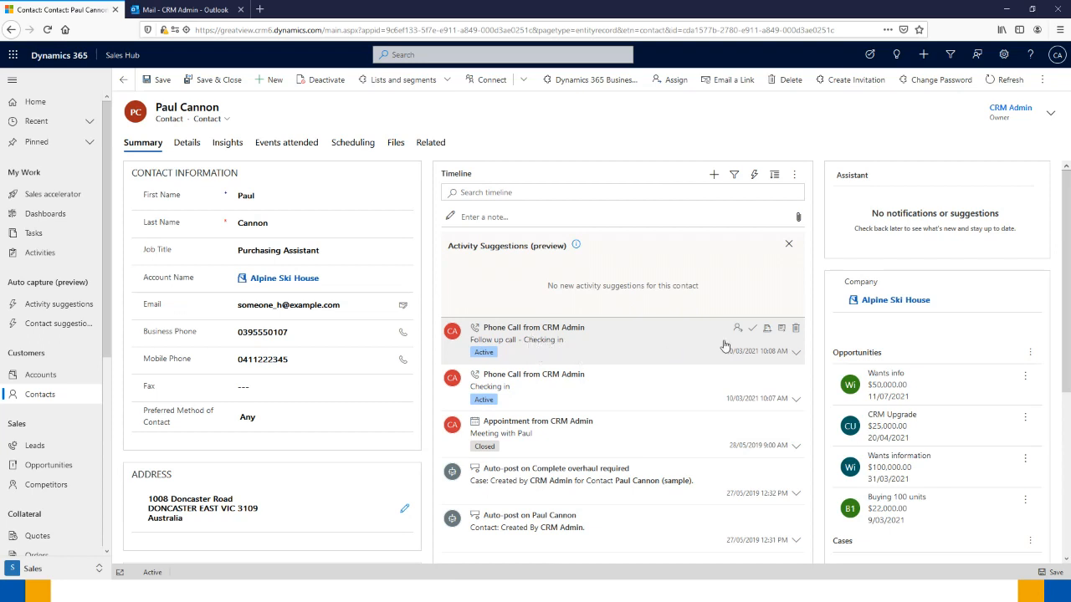
click(781, 329)
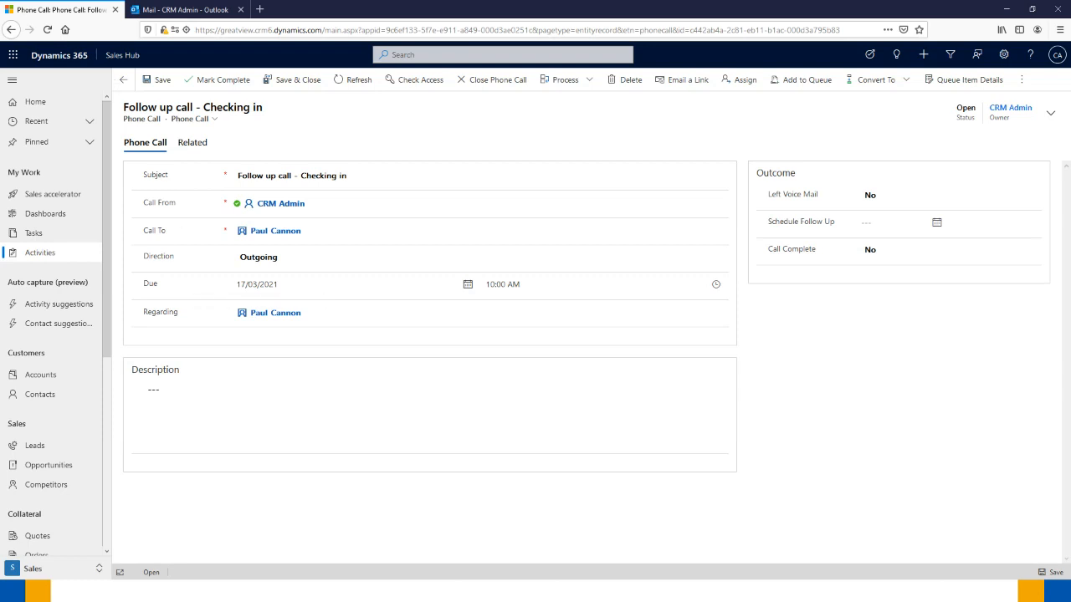
click(11, 30)
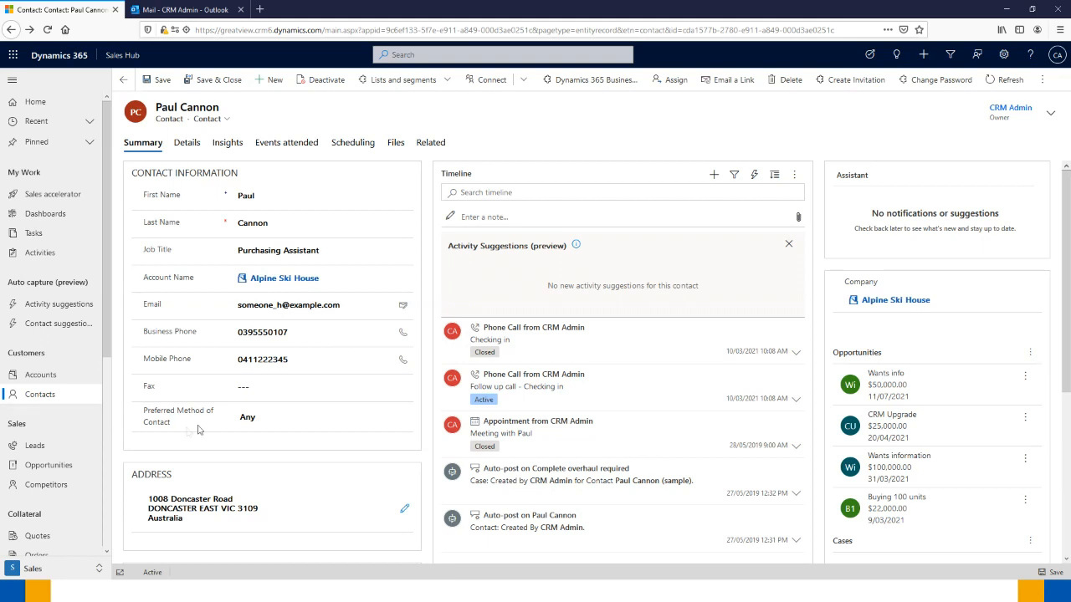
- Open the pinned Wants info quote and collapse the list of pinned records
click(293, 306)
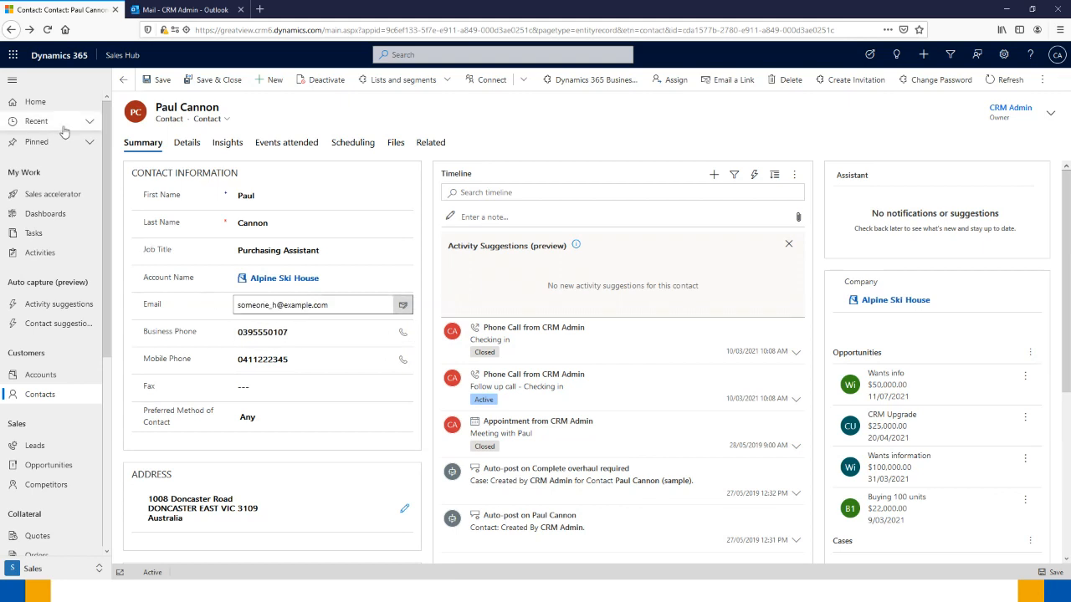
click(74, 144)
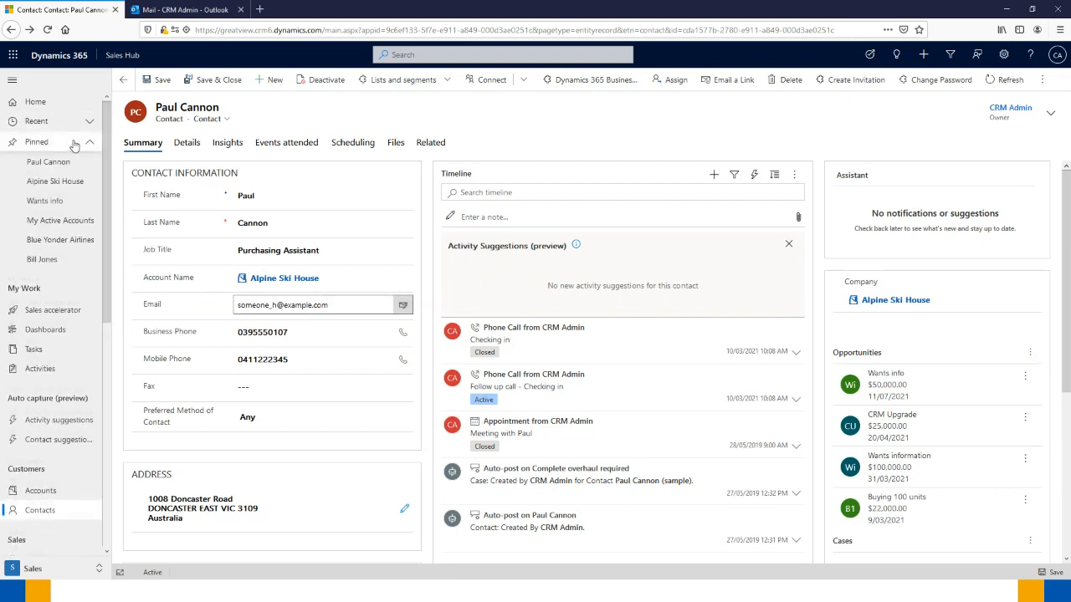
click(50, 200)
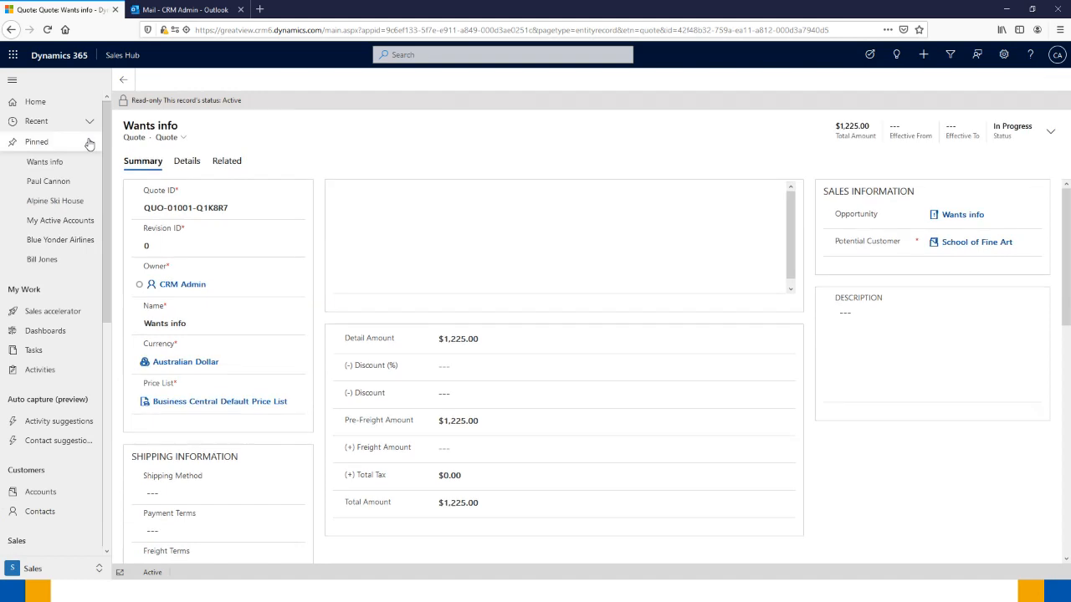
click(89, 142)
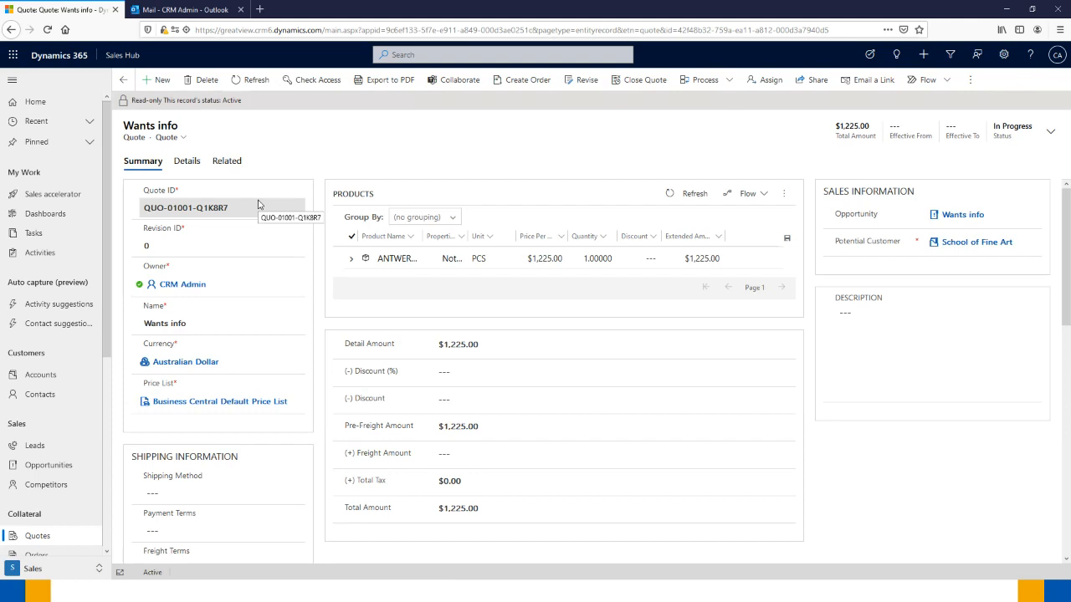
- Look through the Word templates available for the quote, then dismiss the list
click(971, 81)
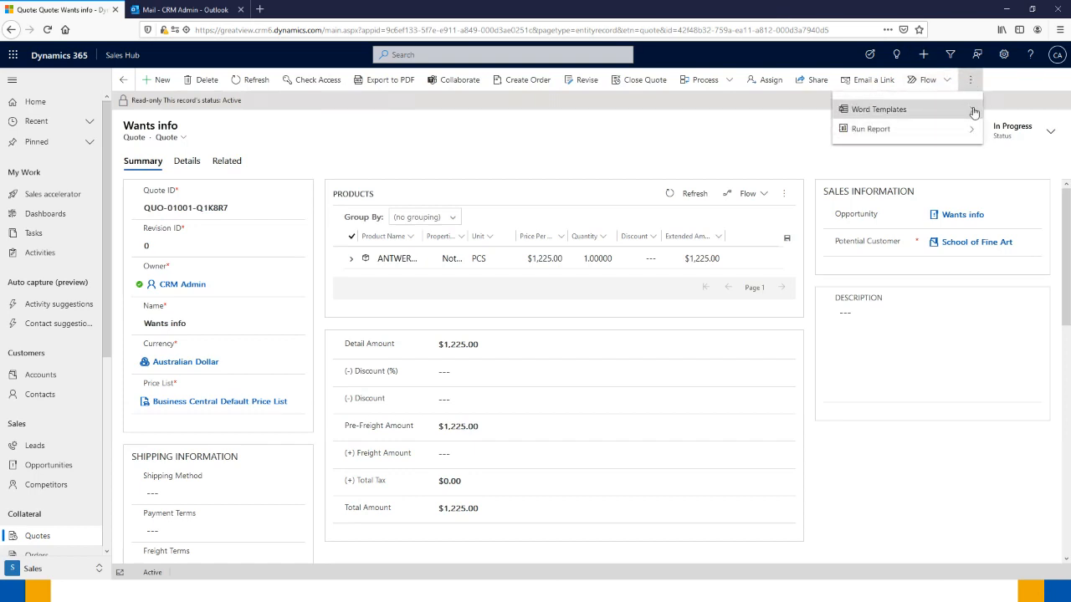
click(973, 110)
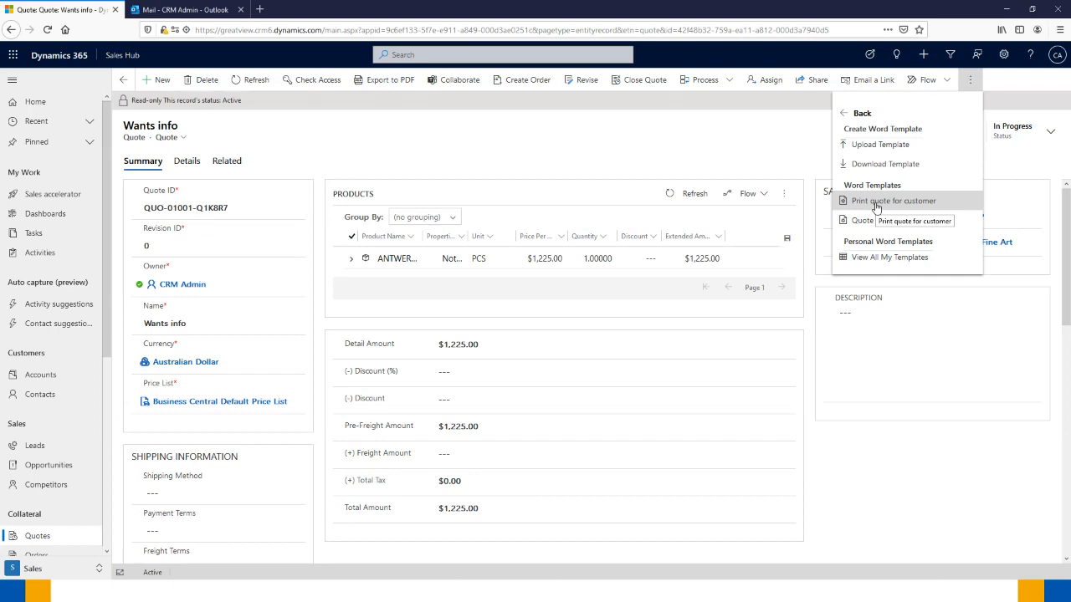
click(328, 149)
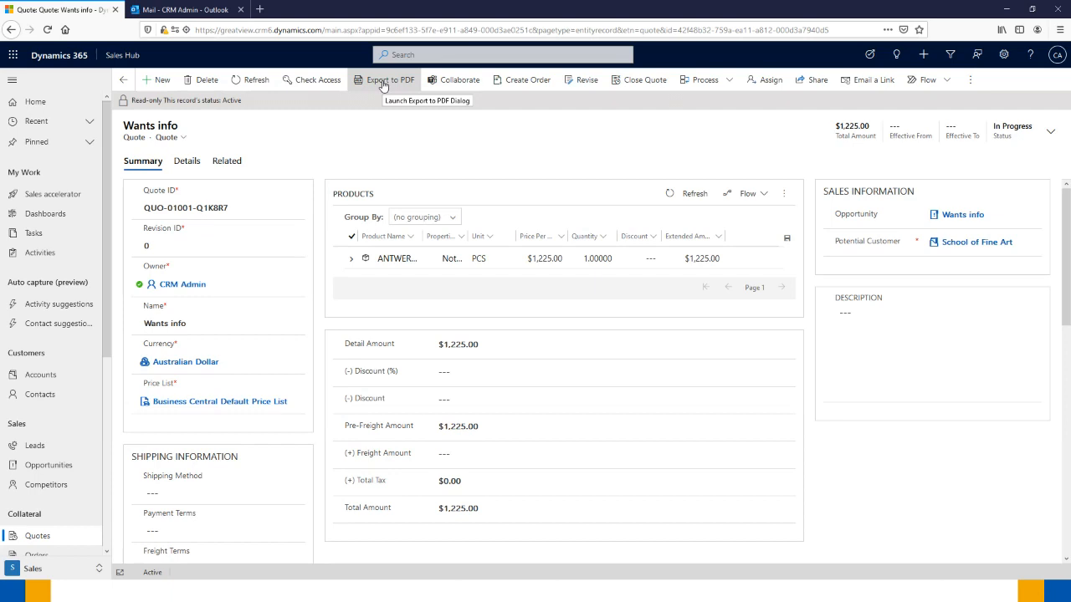
- Start exporting the quote to PDF and preview the Print quote for customer and Quote Summary templates
click(382, 81)
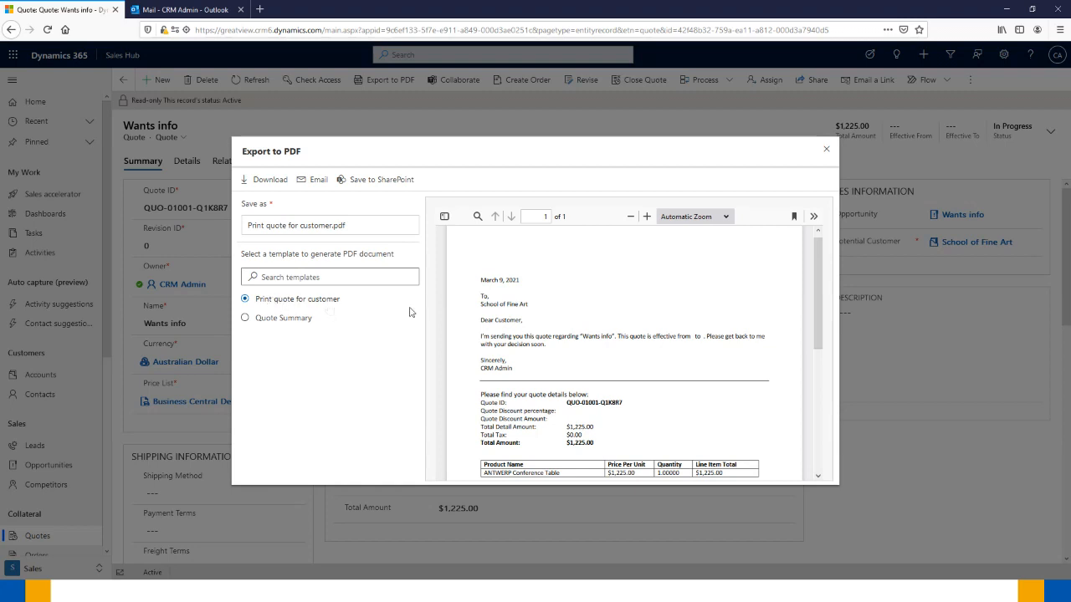
scroll(582, 305, down, 3)
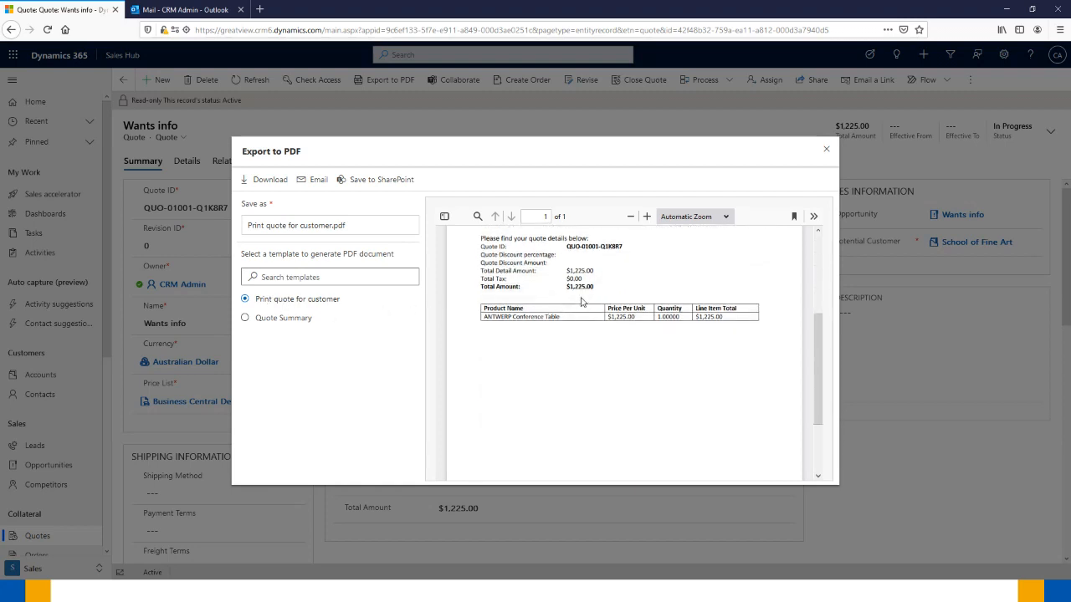
scroll(581, 305, up, 4)
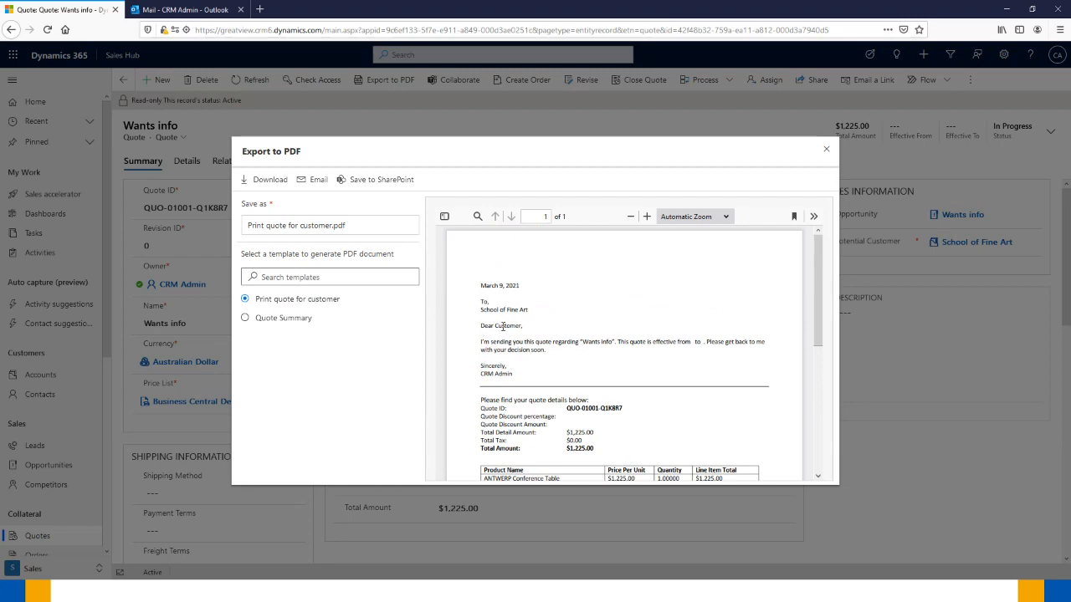
click(245, 318)
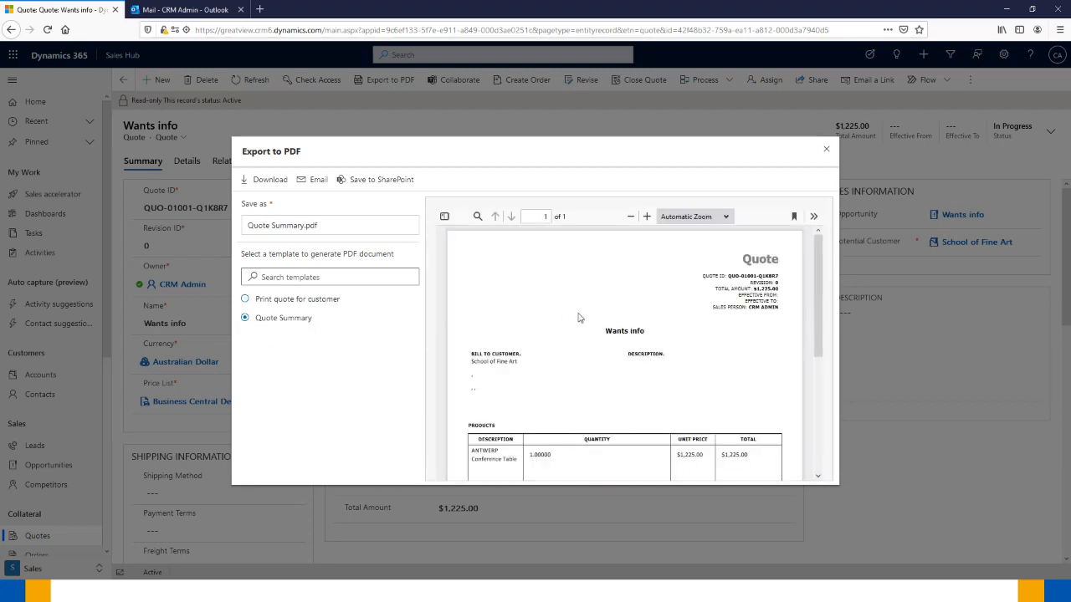
scroll(579, 316, down, 3)
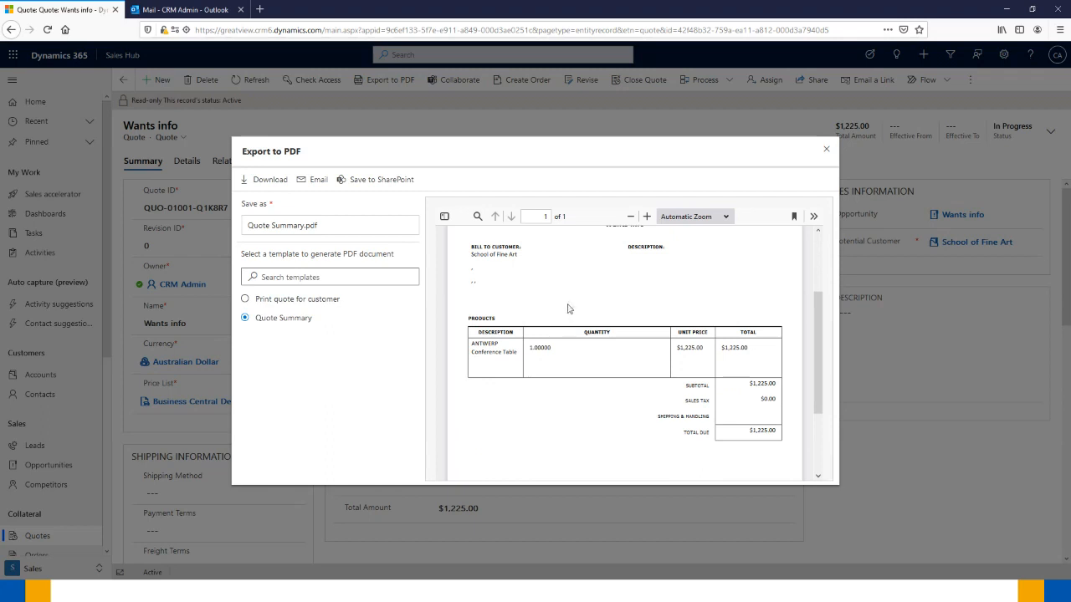
scroll(583, 303, up, 3)
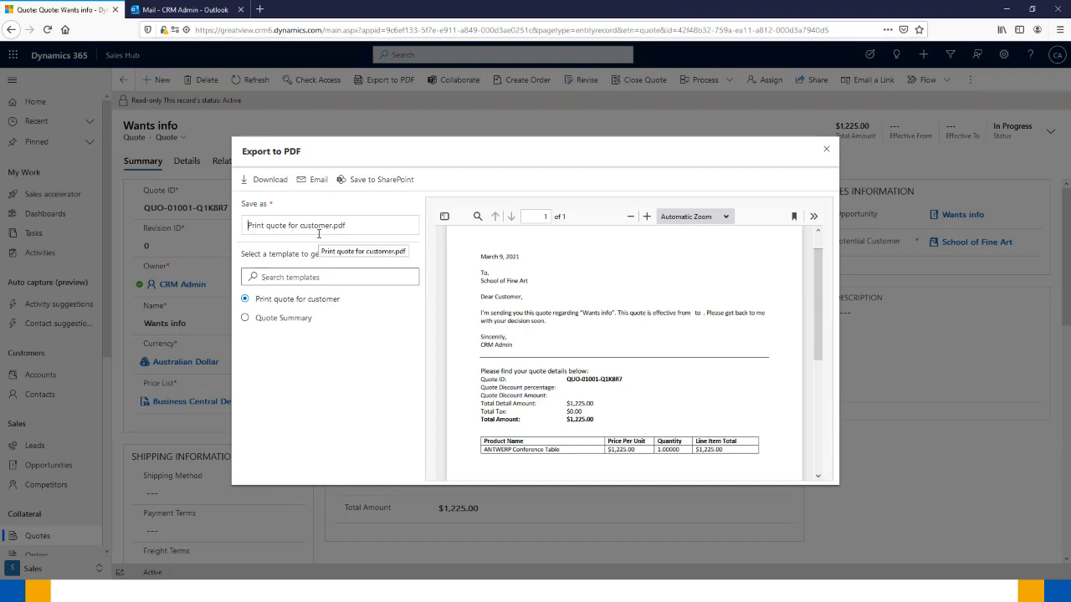
- Download the Print quote for customer PDF as "School of fine arts - Print quote for customer.pdf", view the file, and close the export dialog
text(School of fine arts -)
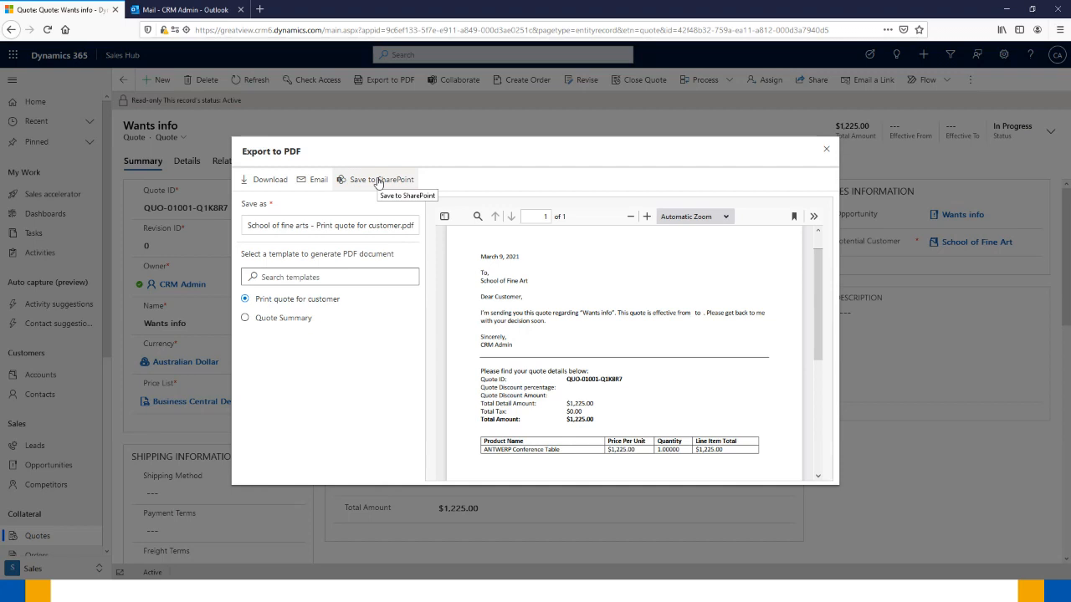
click(264, 180)
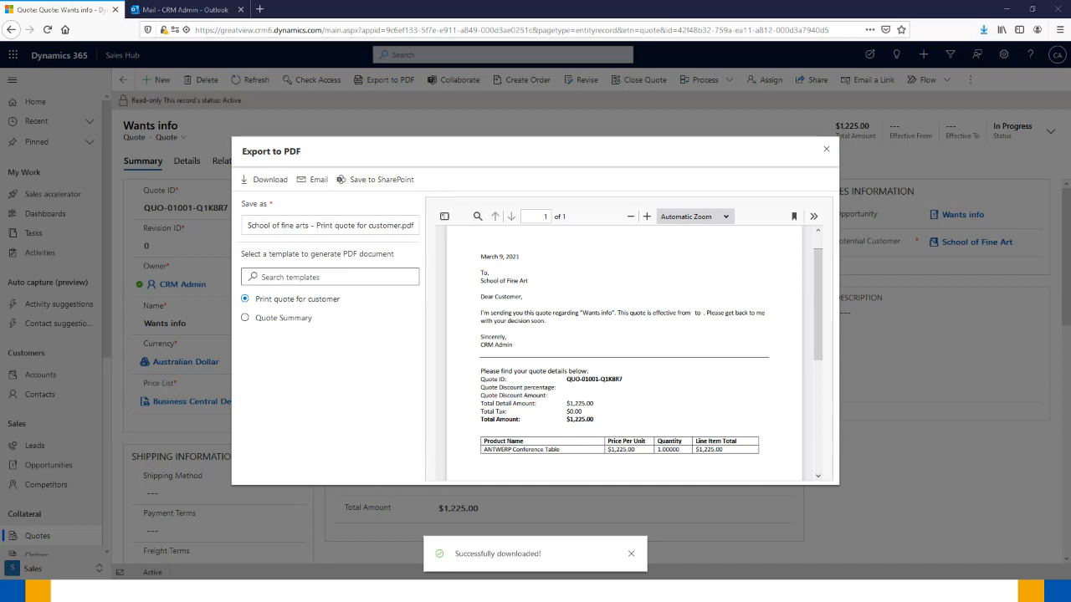
mouse_move(456, 10)
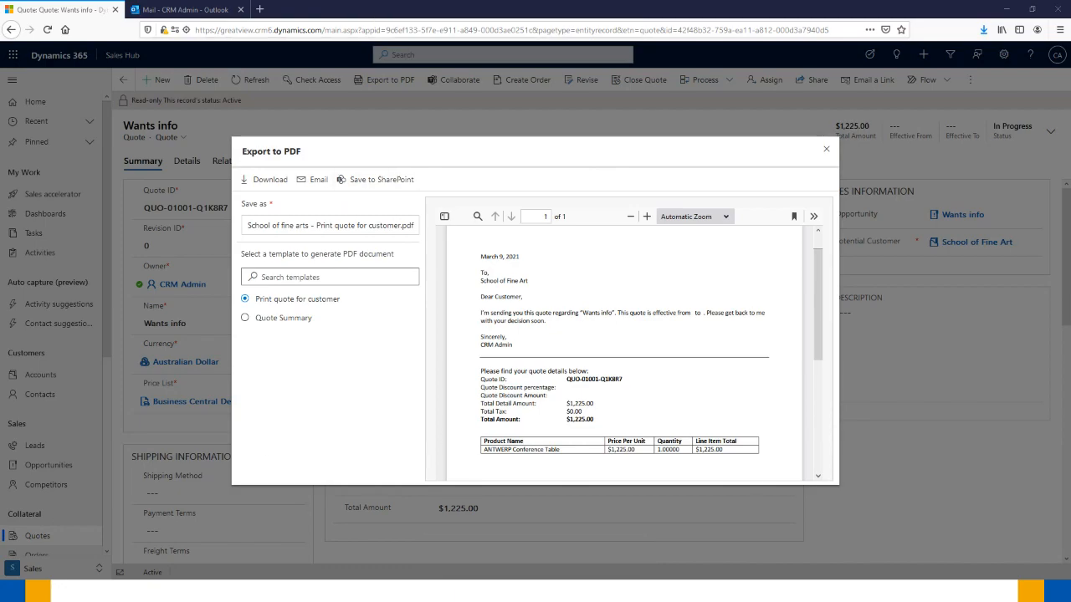
drag(0, 223, 791, 2)
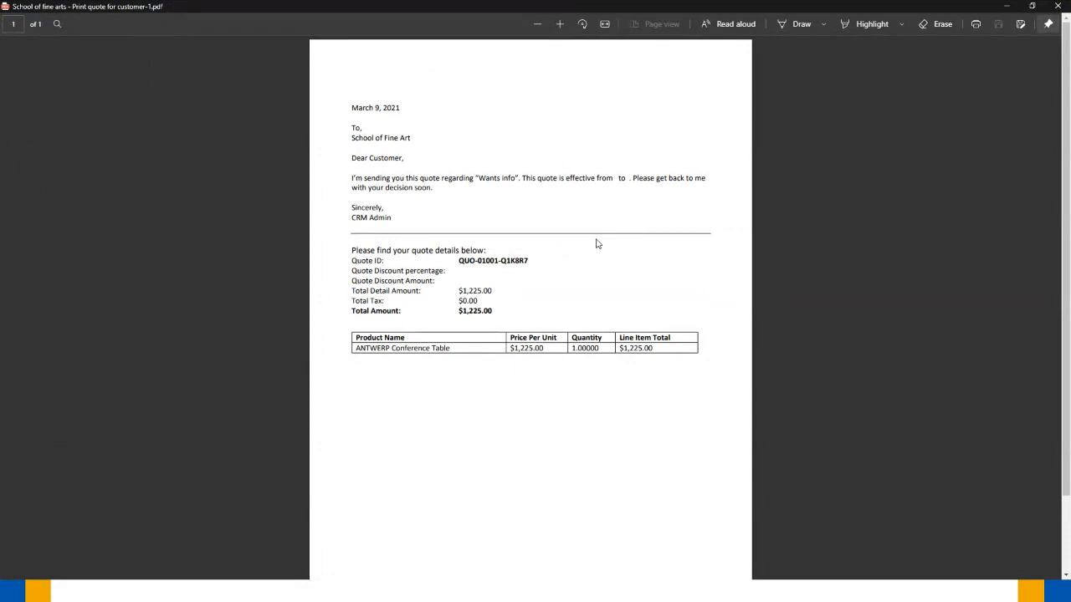
click(1058, 7)
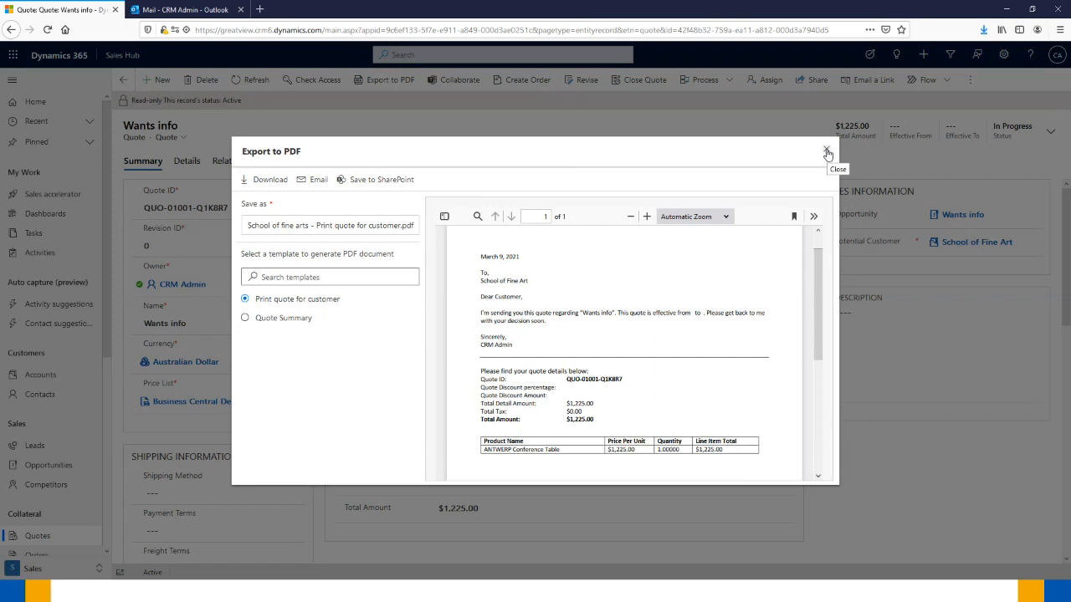
click(826, 153)
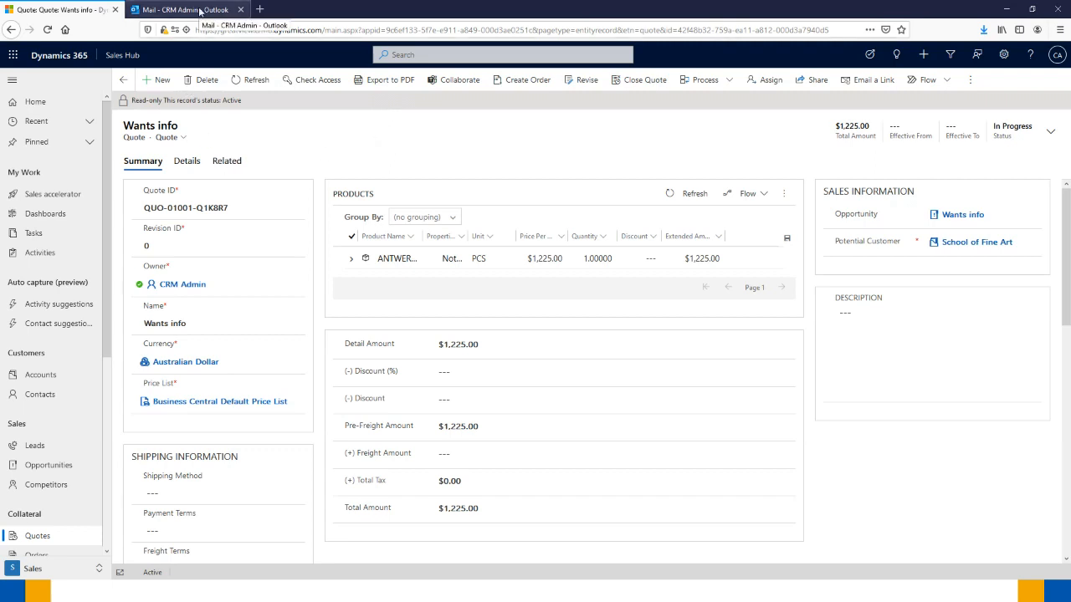
- Switch to Outlook and categorize the "Closing deal", "Checking in", "A test email", "New Product Demo" and "test from hotmail to admin" messages as Tracked To Dynamics 365
click(199, 10)
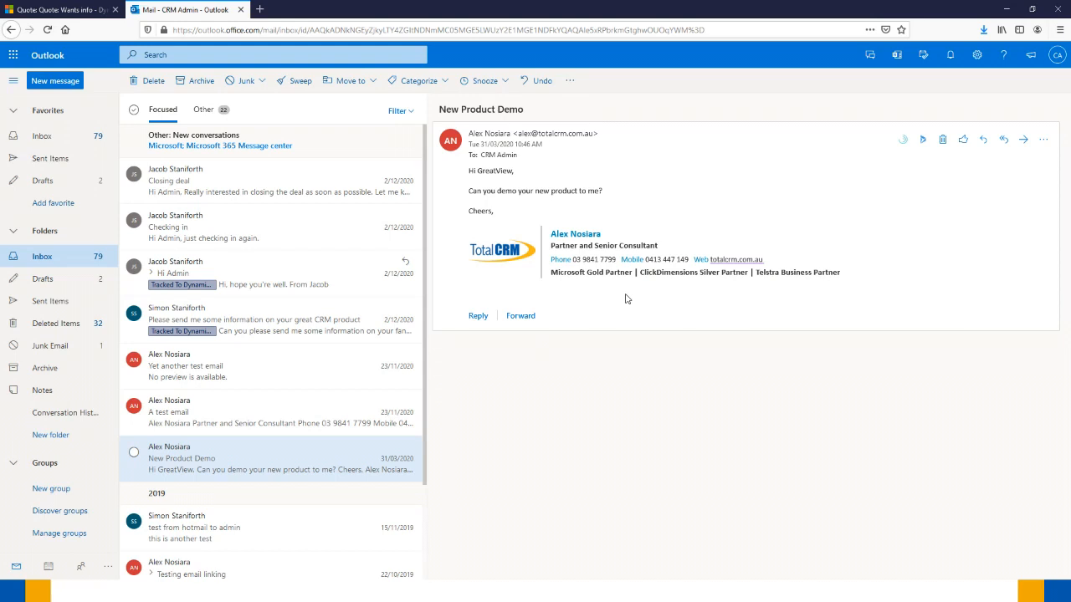
click(134, 174)
click(134, 220)
click(133, 407)
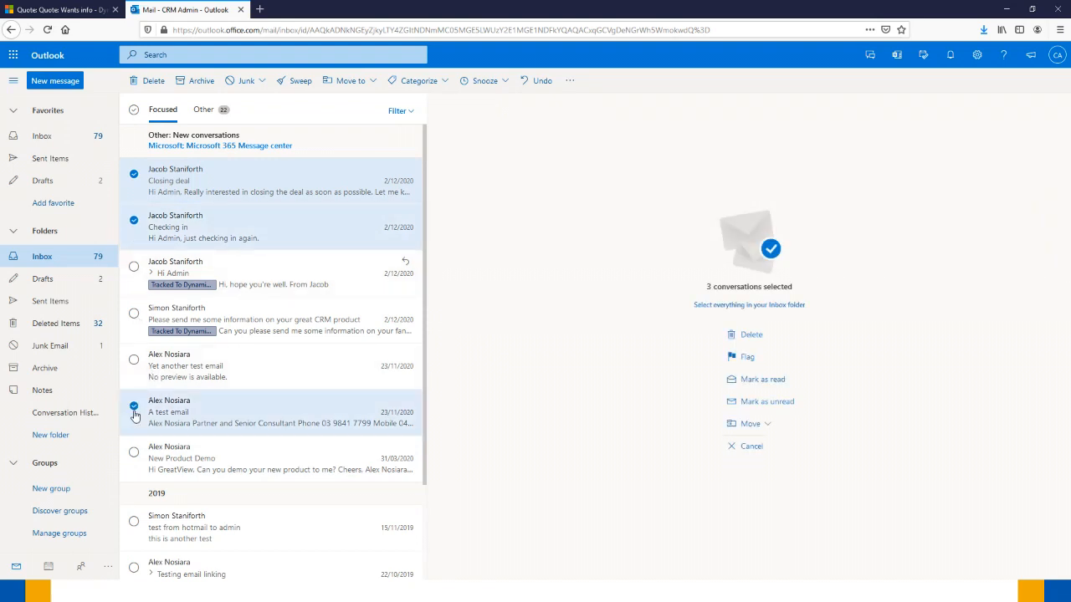
click(134, 453)
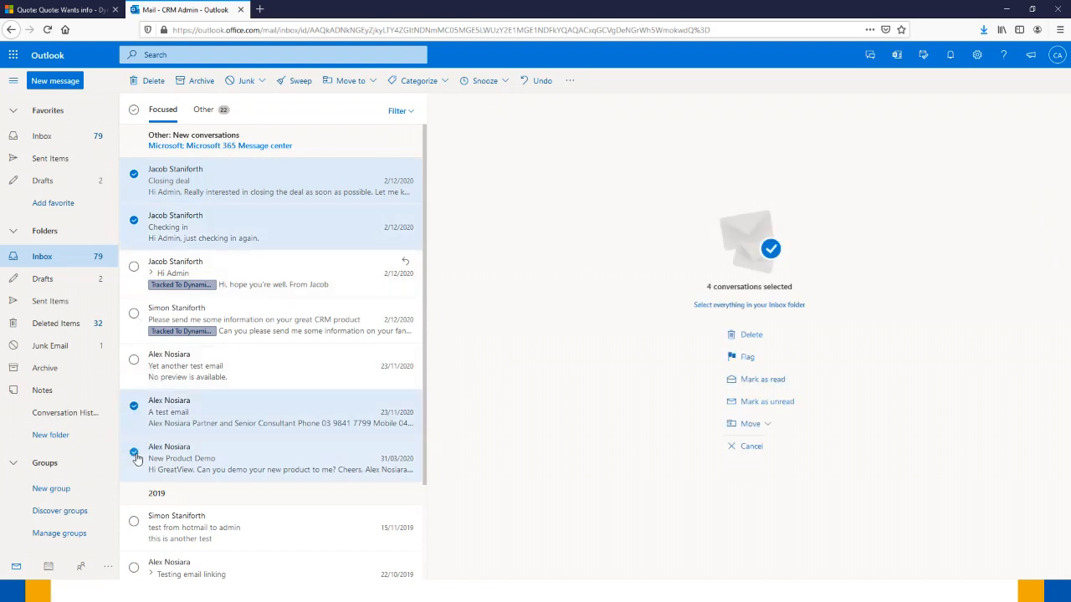
click(134, 524)
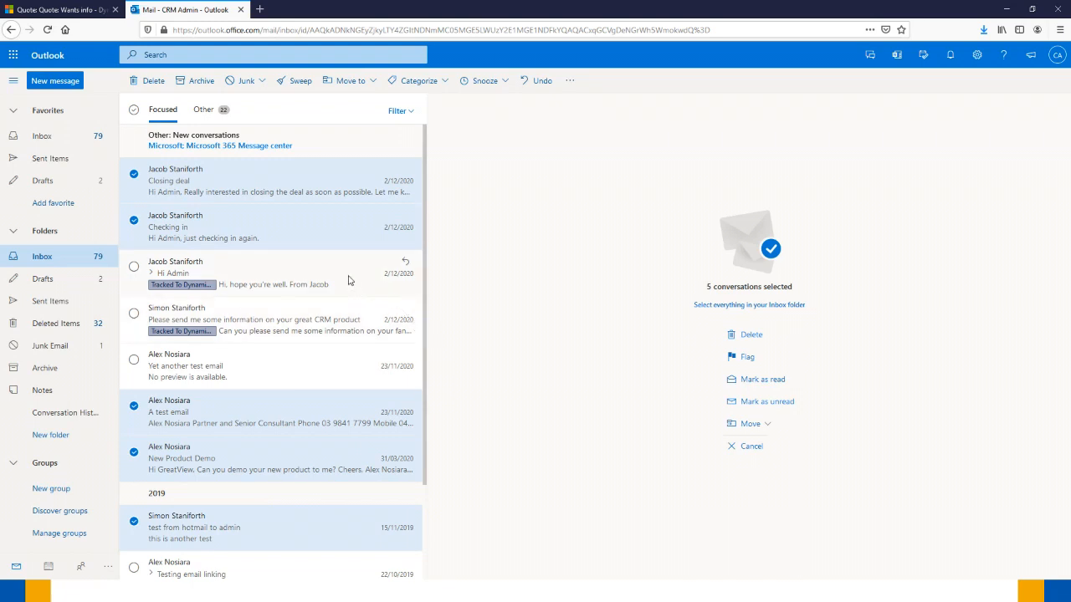
click(422, 81)
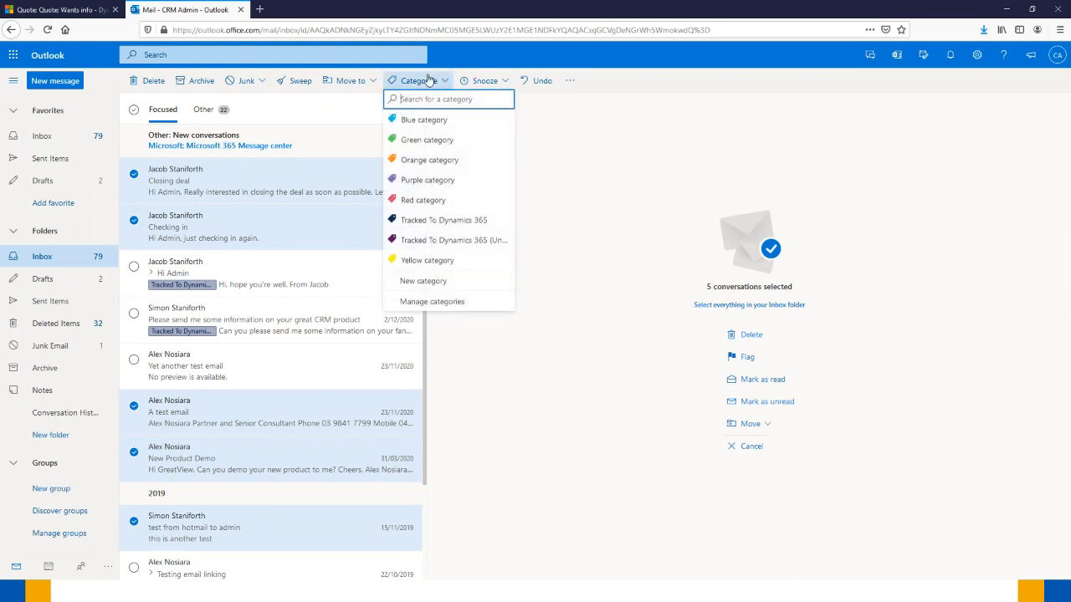
click(442, 220)
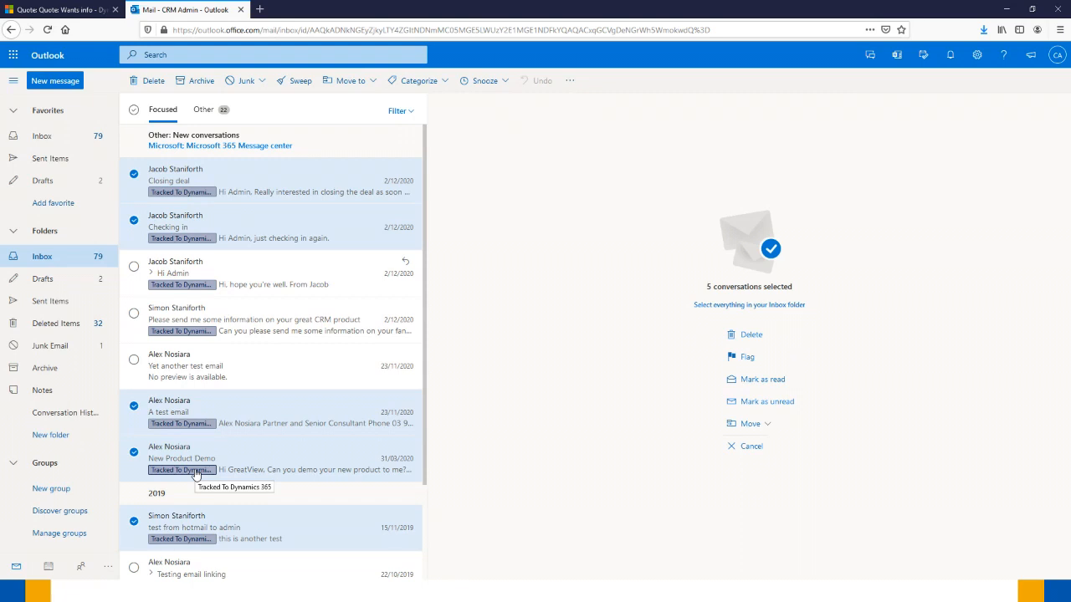
- Switch back to Dynamics 365 and open the Opportunity Details dashboard
click(63, 10)
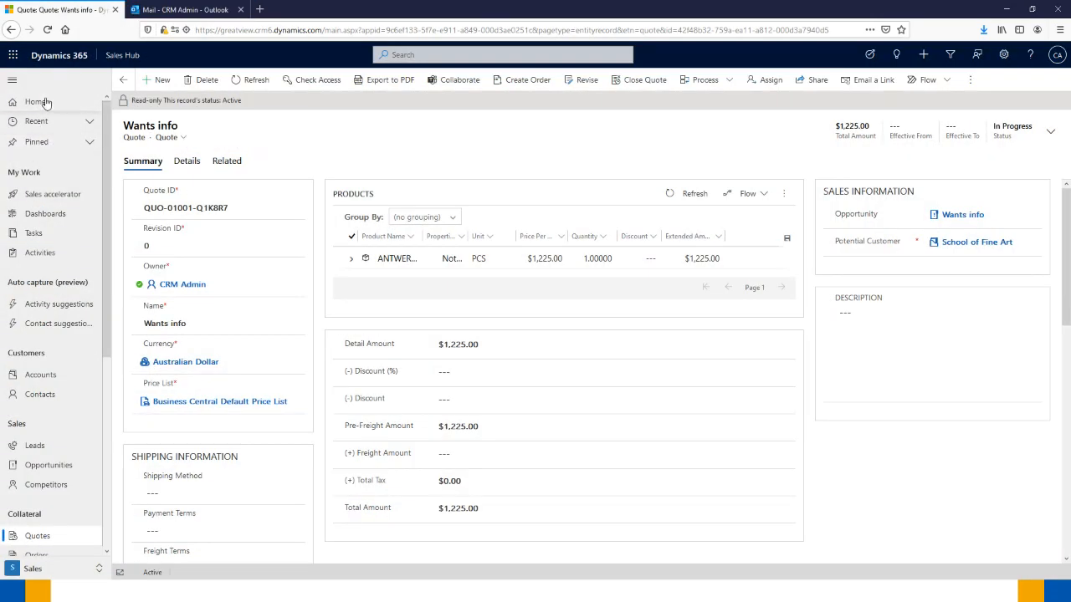
click(48, 215)
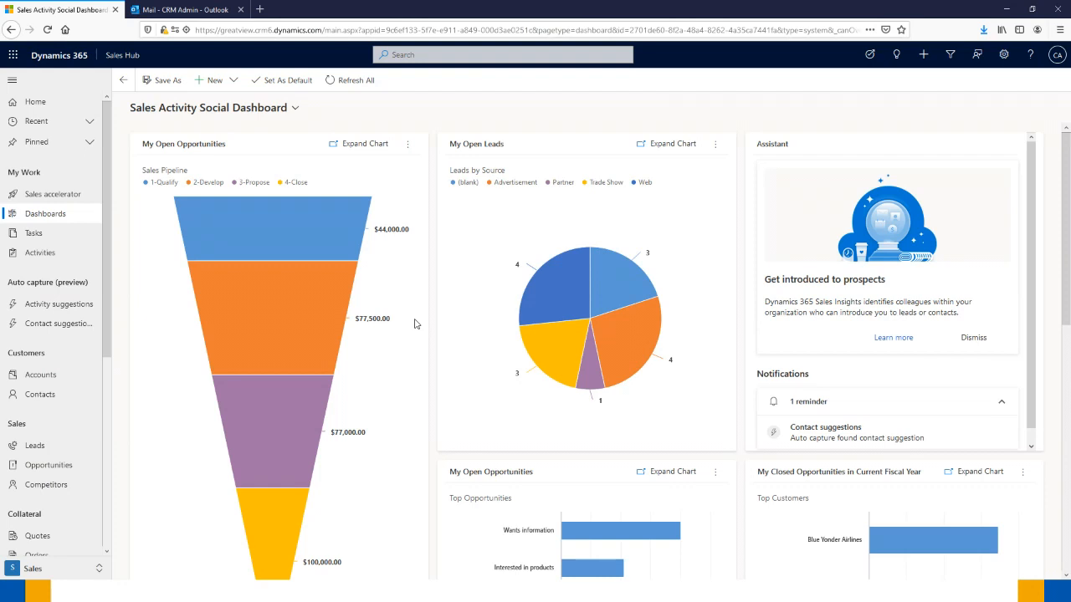
click(274, 109)
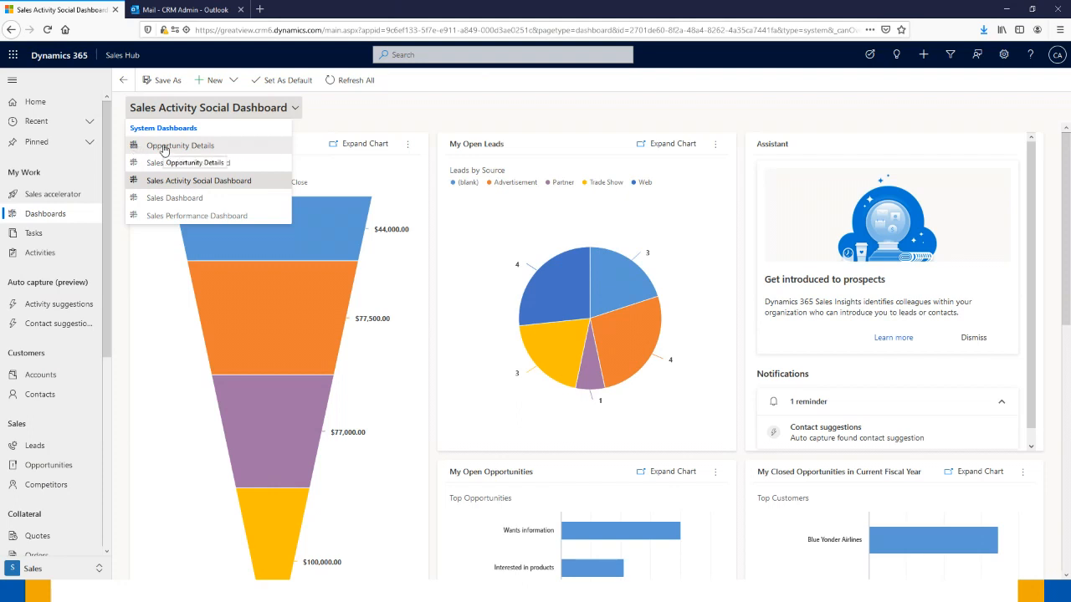
click(165, 145)
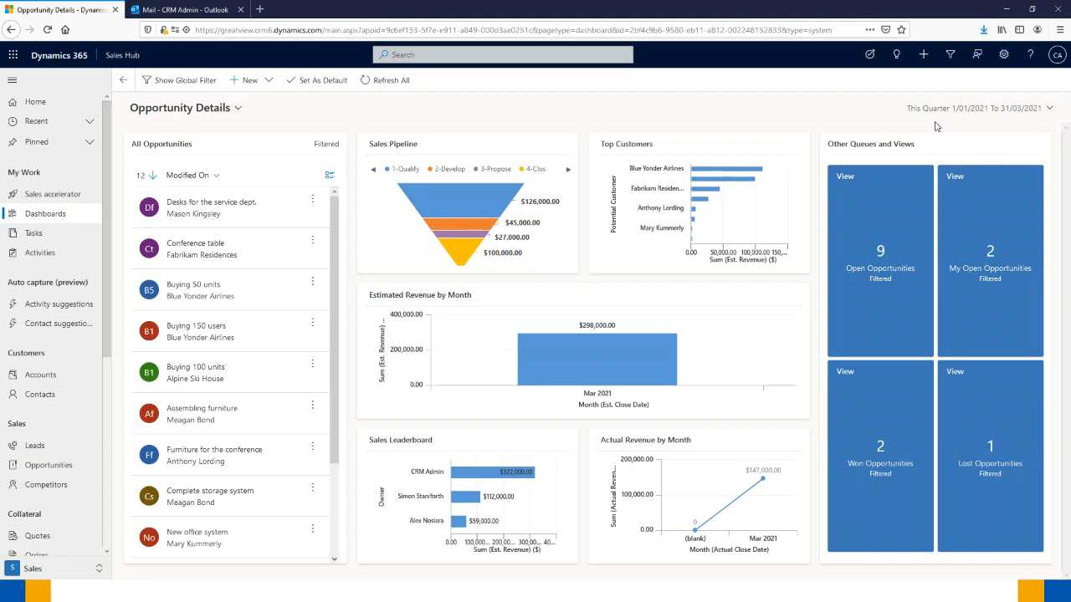
- Apply a custom time frame from 1/01/2021 to 31/12/2021 to the Opportunity Details dashboard
click(1039, 112)
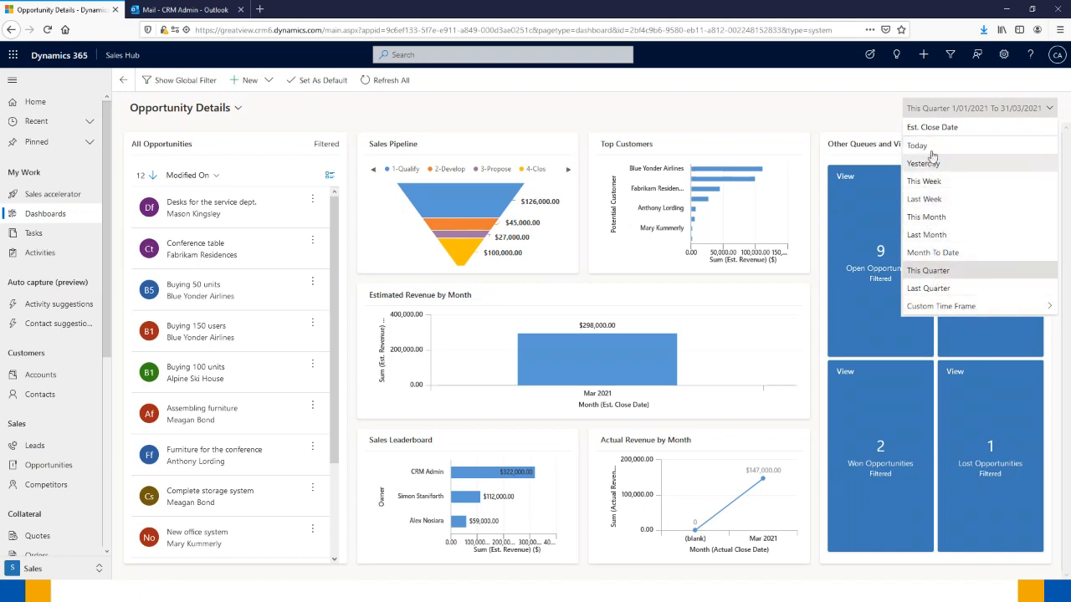
click(947, 307)
click(1040, 203)
click(958, 229)
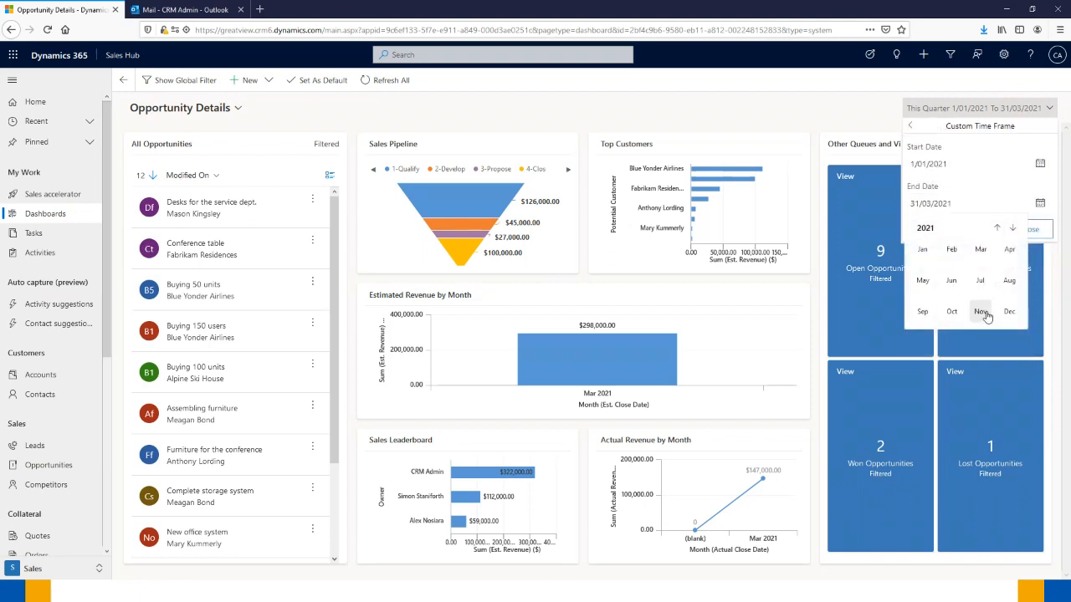
click(1009, 316)
click(997, 331)
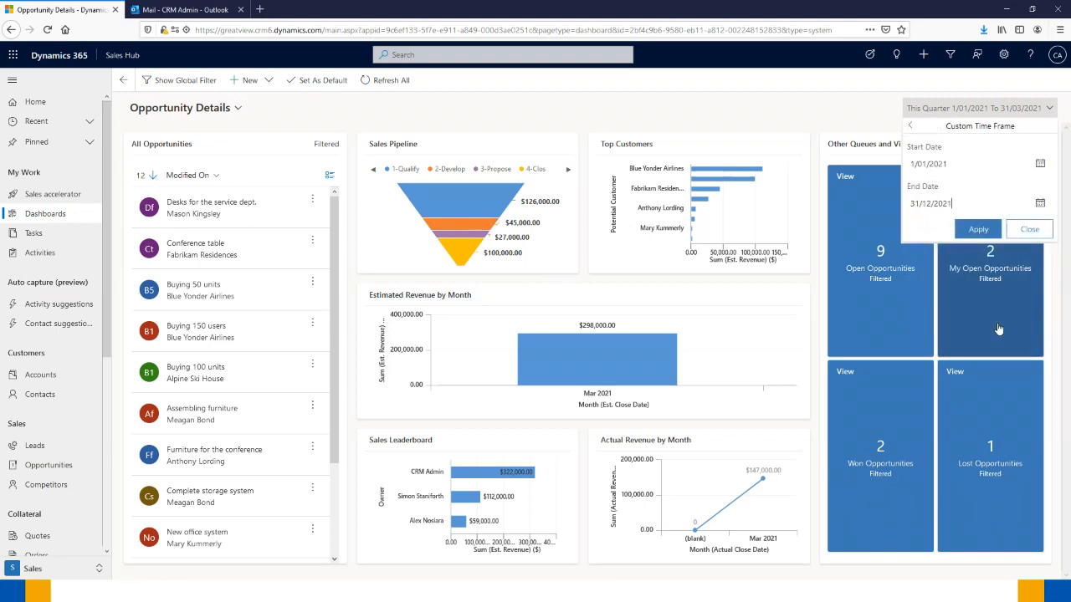
click(977, 231)
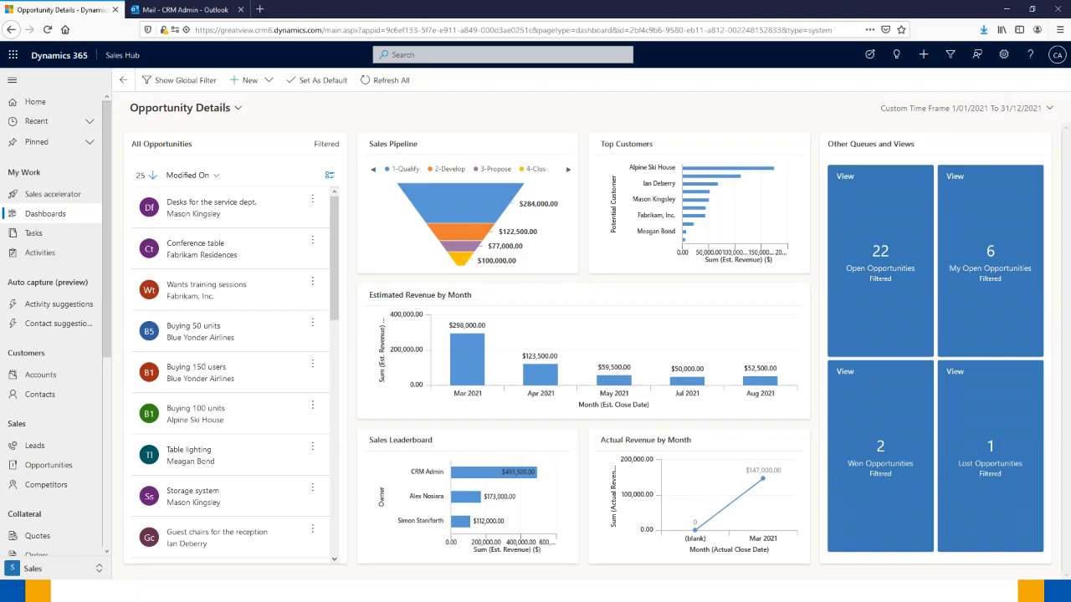
- Filter the dashboard to the 1-Qualify phase of the sales pipeline, then remove that filter
click(452, 197)
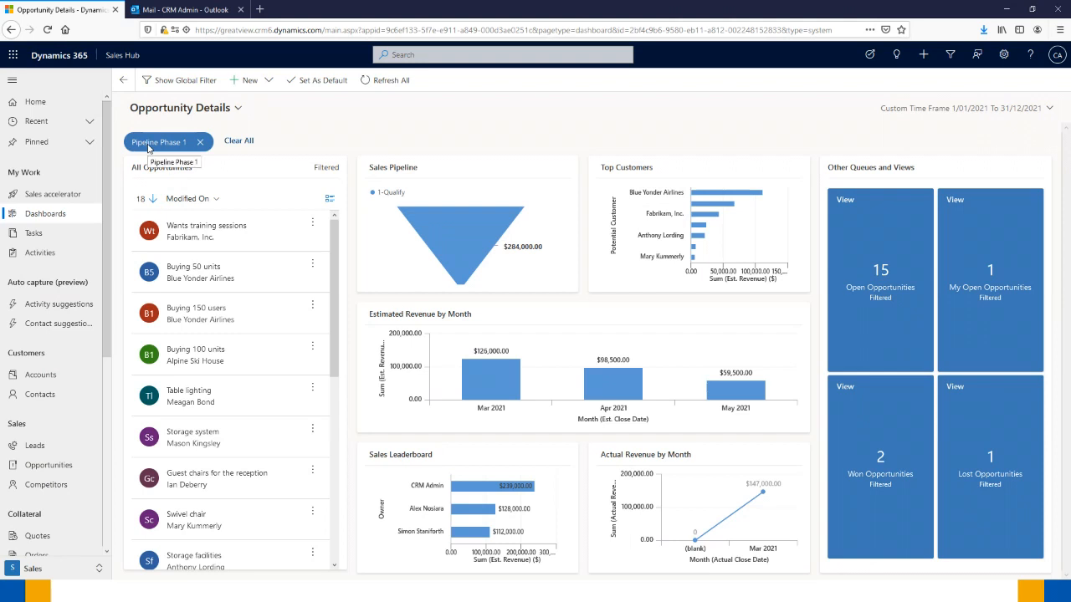
click(201, 144)
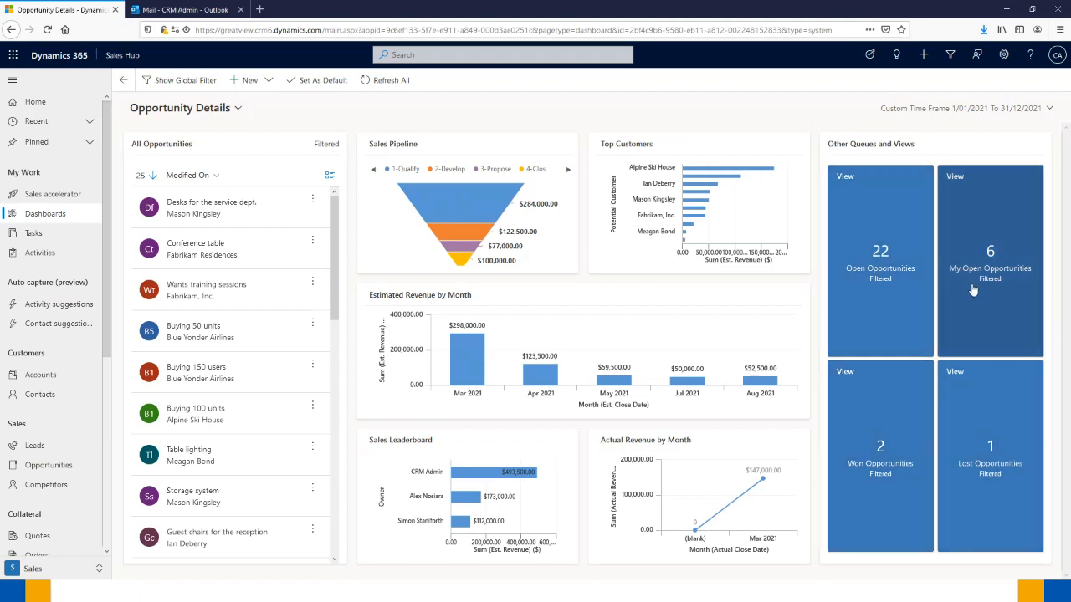
- Filter the dashboard to the opportunities owned by CRM Admin using the Sales Leaderboard chart
mouse_move(973, 290)
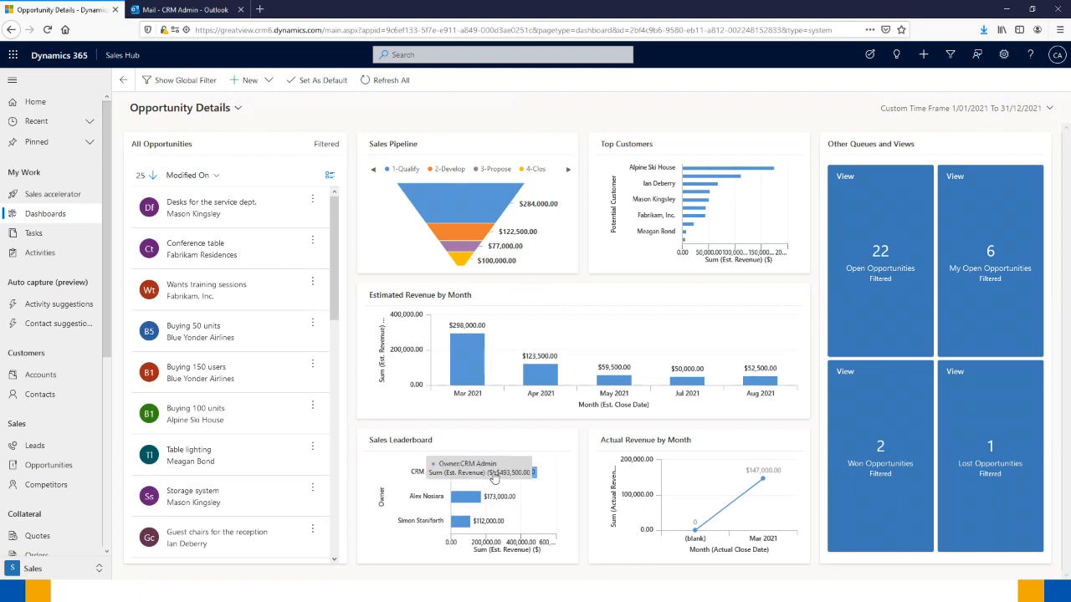
click(480, 473)
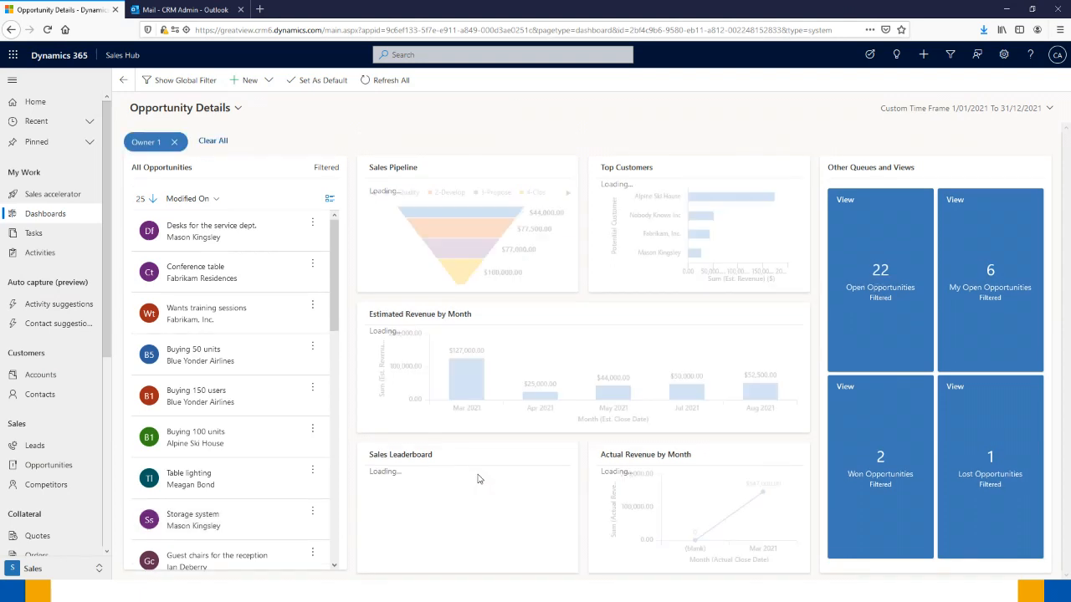